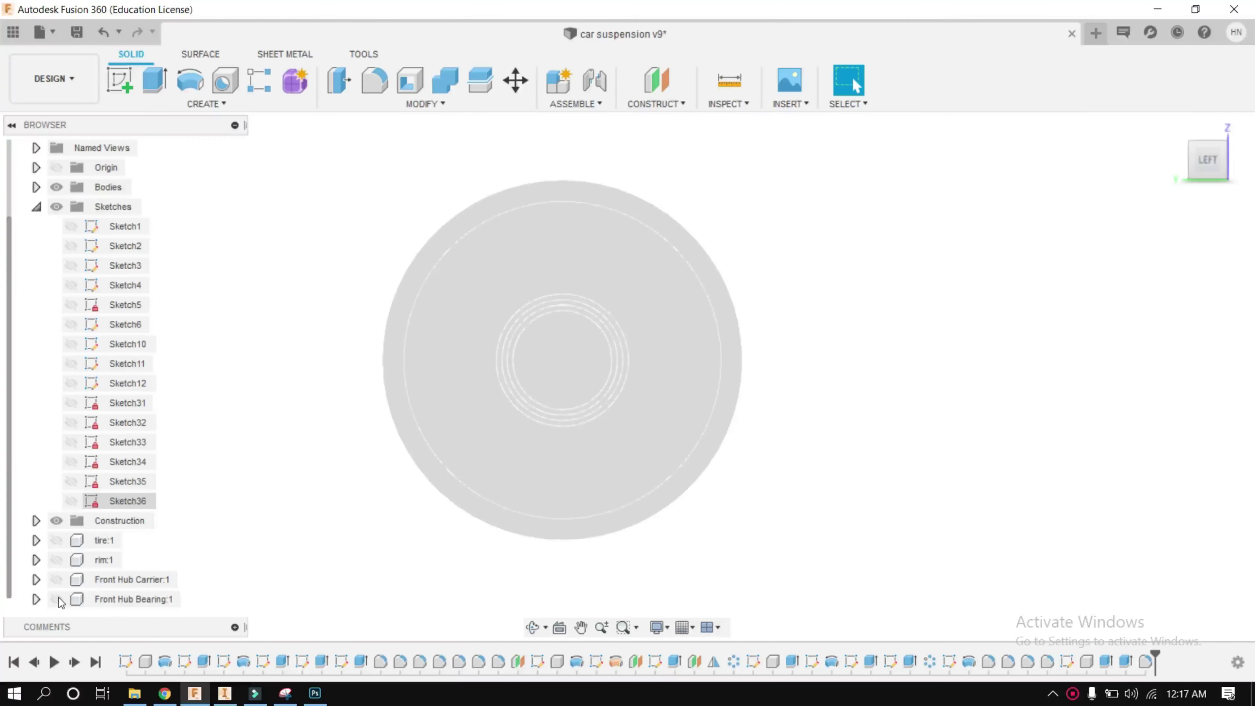
# Show the Front Hub Bearing and Carrier, inspect them from several ViewCube sides, and start a sketch
pyautogui.click(57, 598)
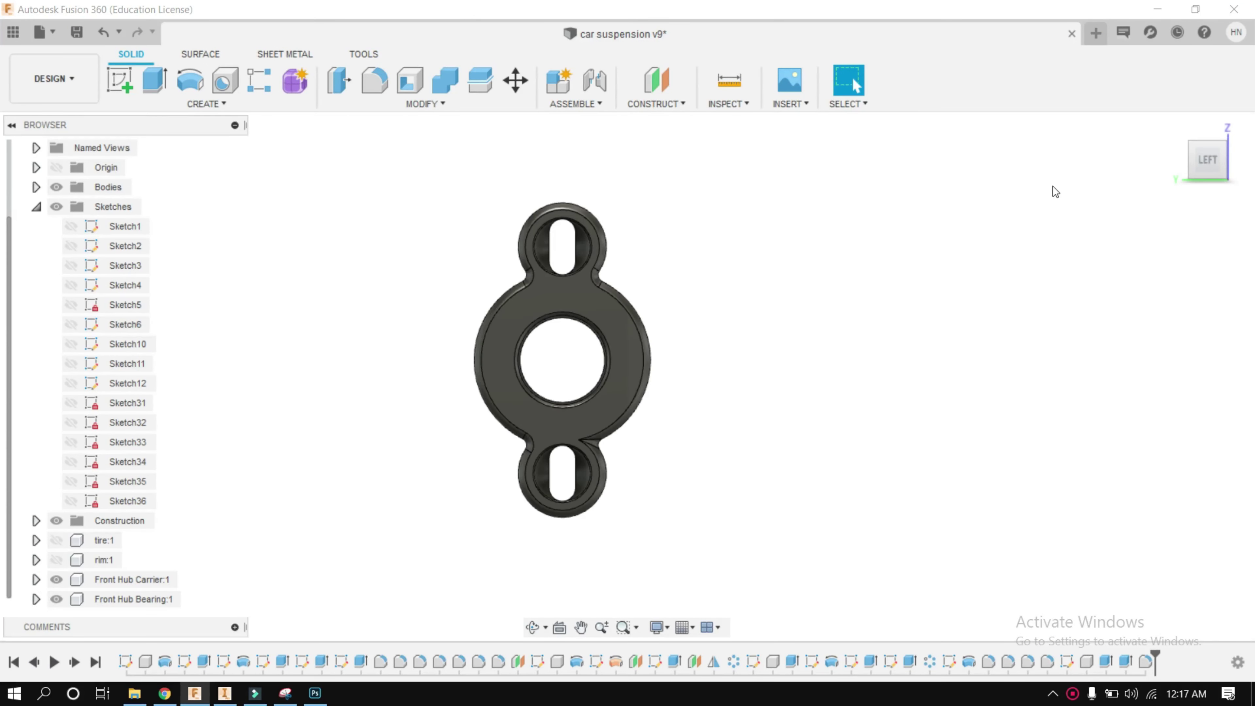
pyautogui.click(1180, 160)
pyautogui.click(1180, 160)
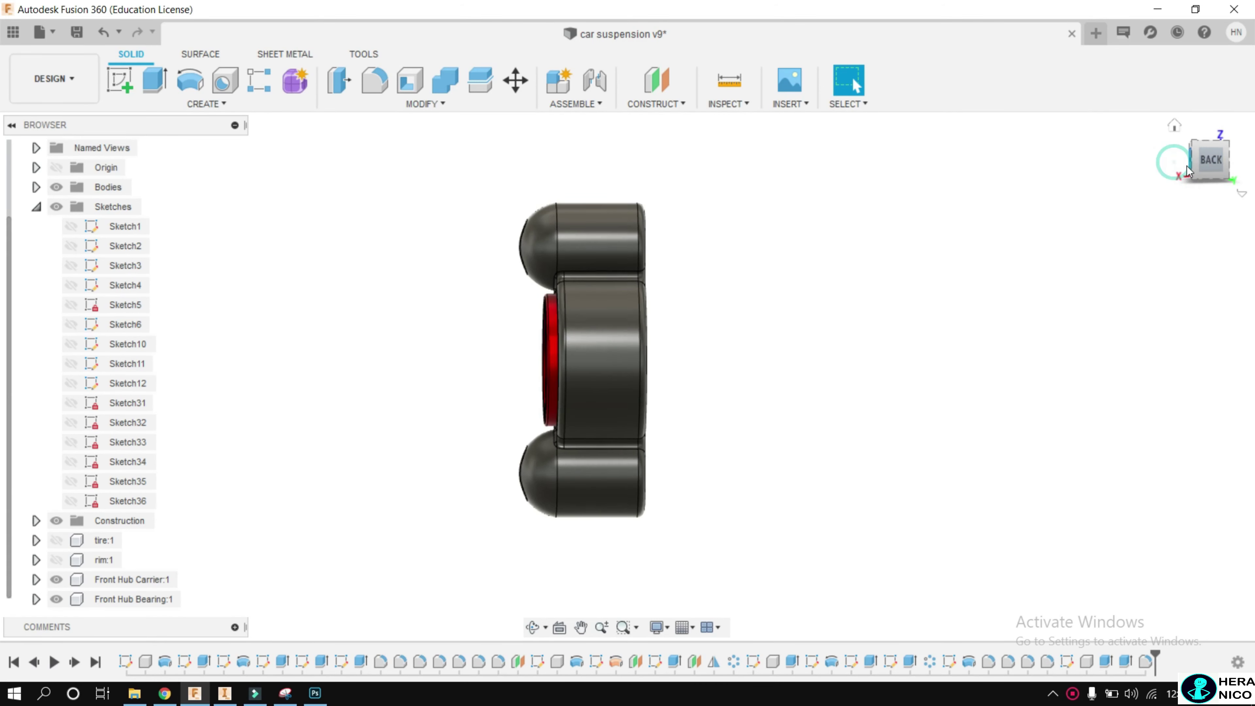
pyautogui.click(1242, 171)
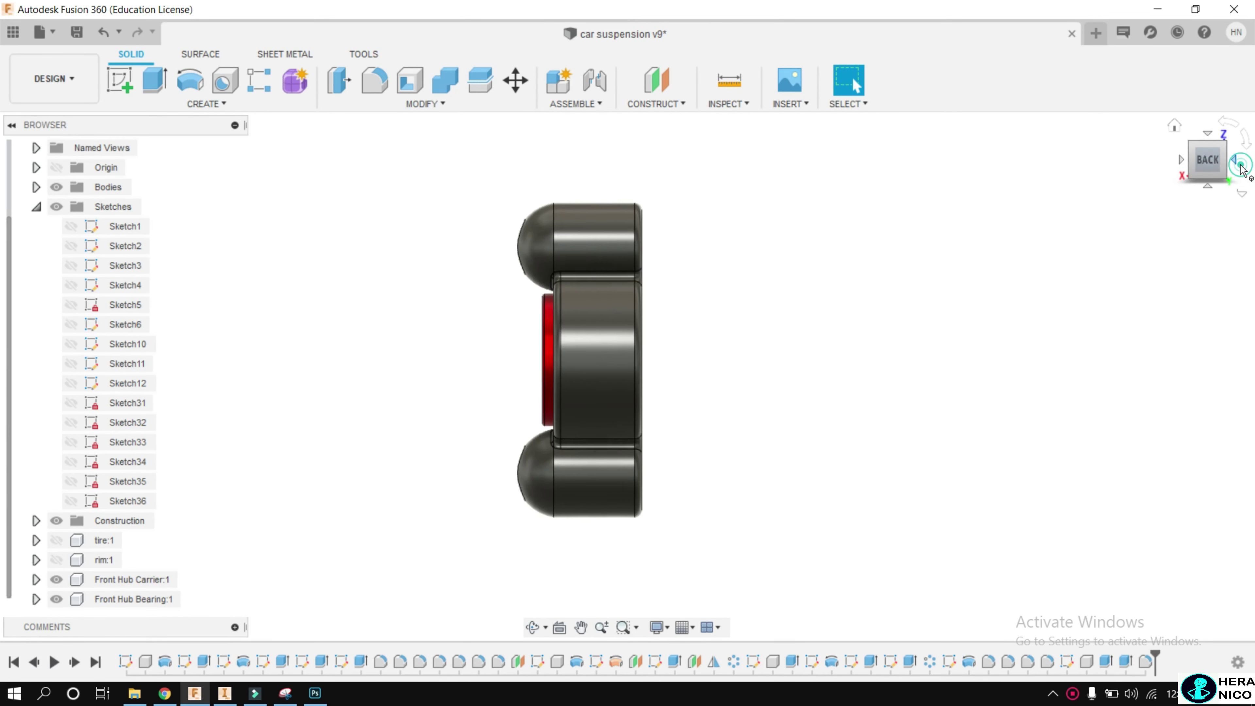
pyautogui.click(1244, 171)
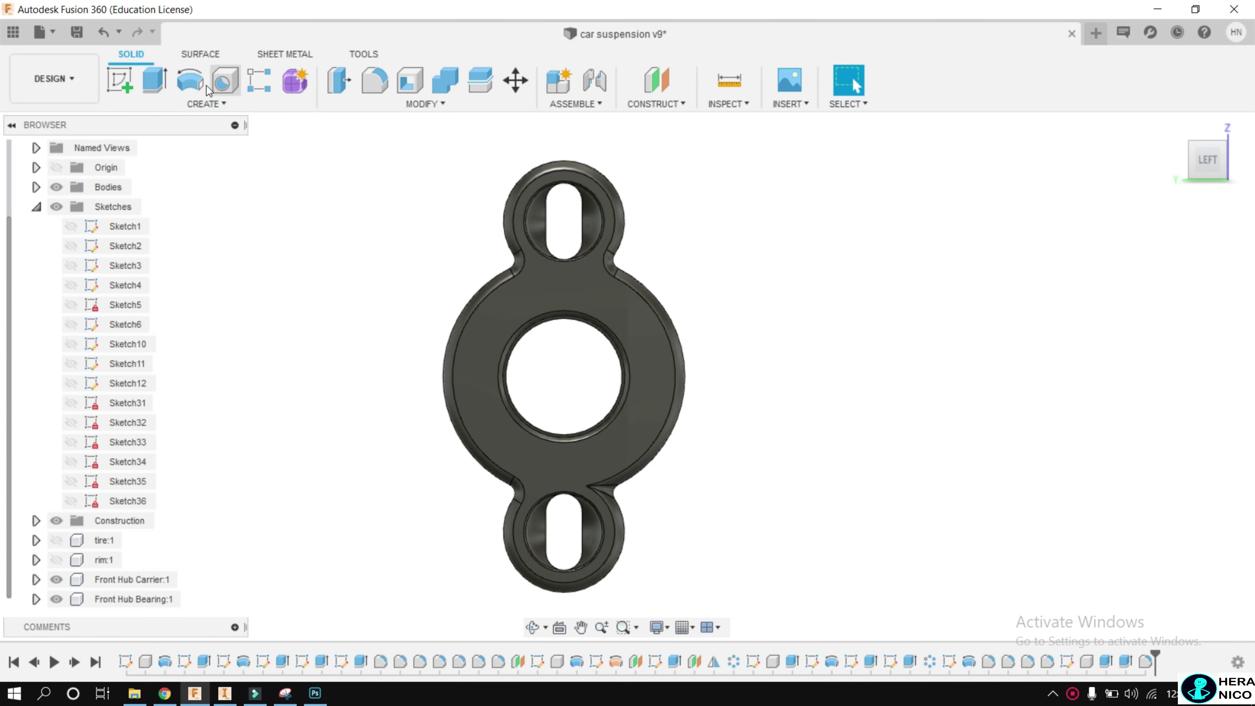
pyautogui.click(133, 83)
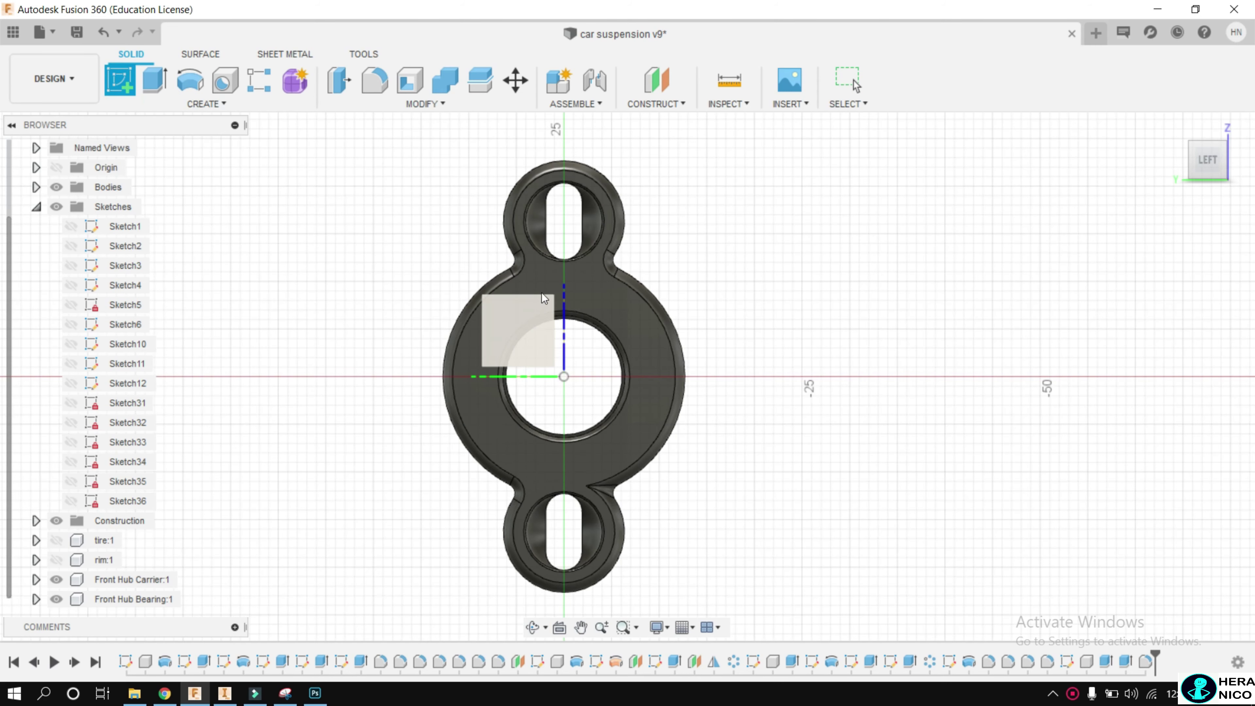
# Place Sketch37 on the carrier face, then hide the Front Hub Carrier and Front Hub Bearing
pyautogui.click(599, 292)
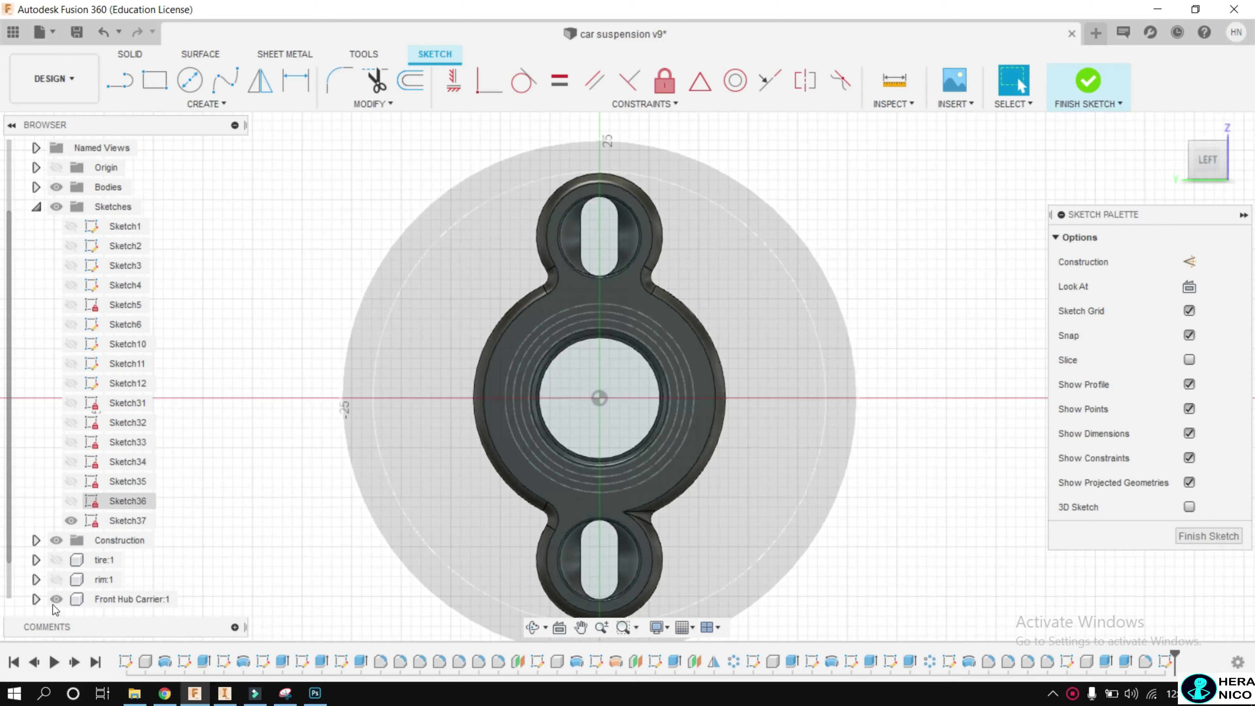
pyautogui.click(56, 599)
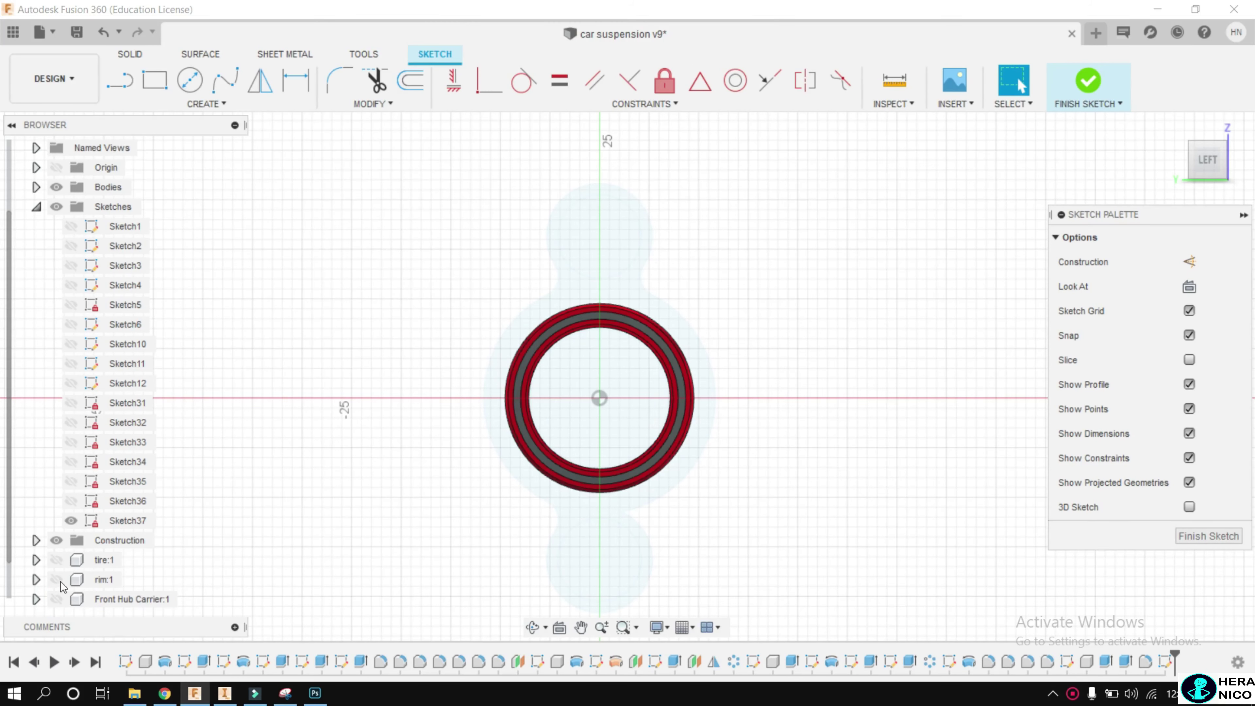
pyautogui.scroll(-1, 59, 545)
pyautogui.click(56, 599)
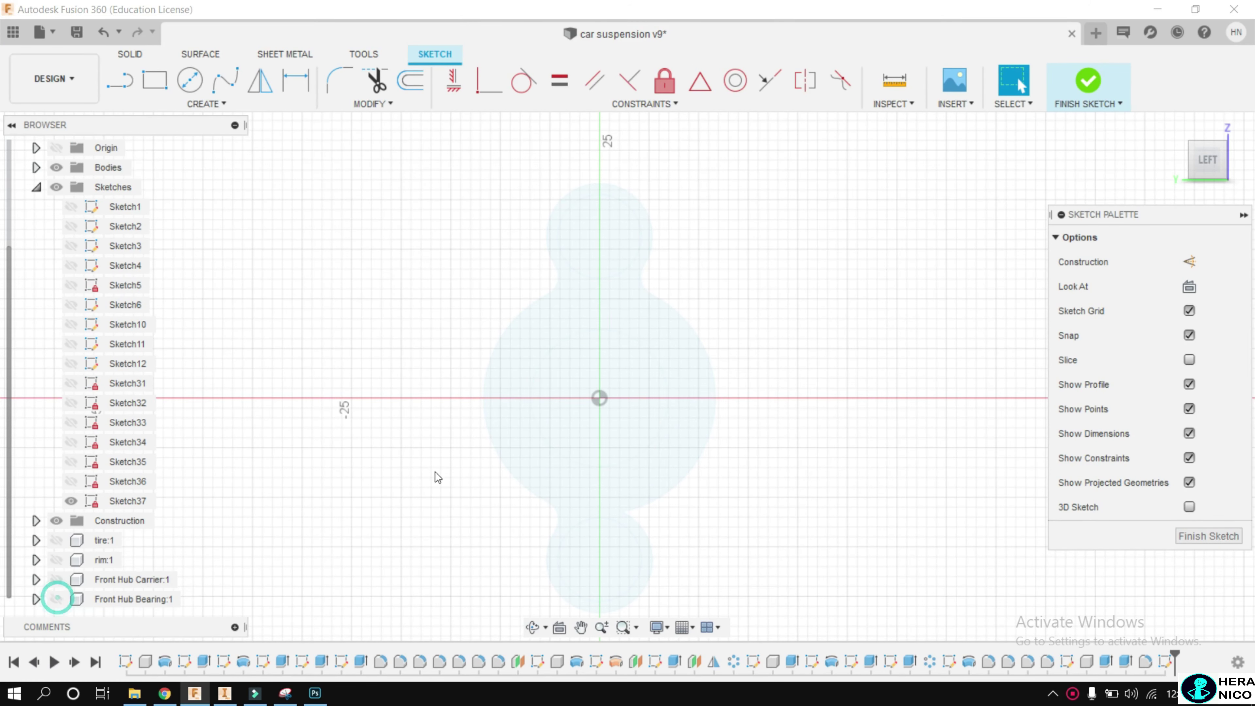
pyautogui.scroll(1, 606, 416)
pyautogui.scroll(2, 606, 415)
# Draw a centre-diameter circle at the origin and dimension it to 12.70 mm
pyautogui.press('Delete')
pyautogui.press('c')
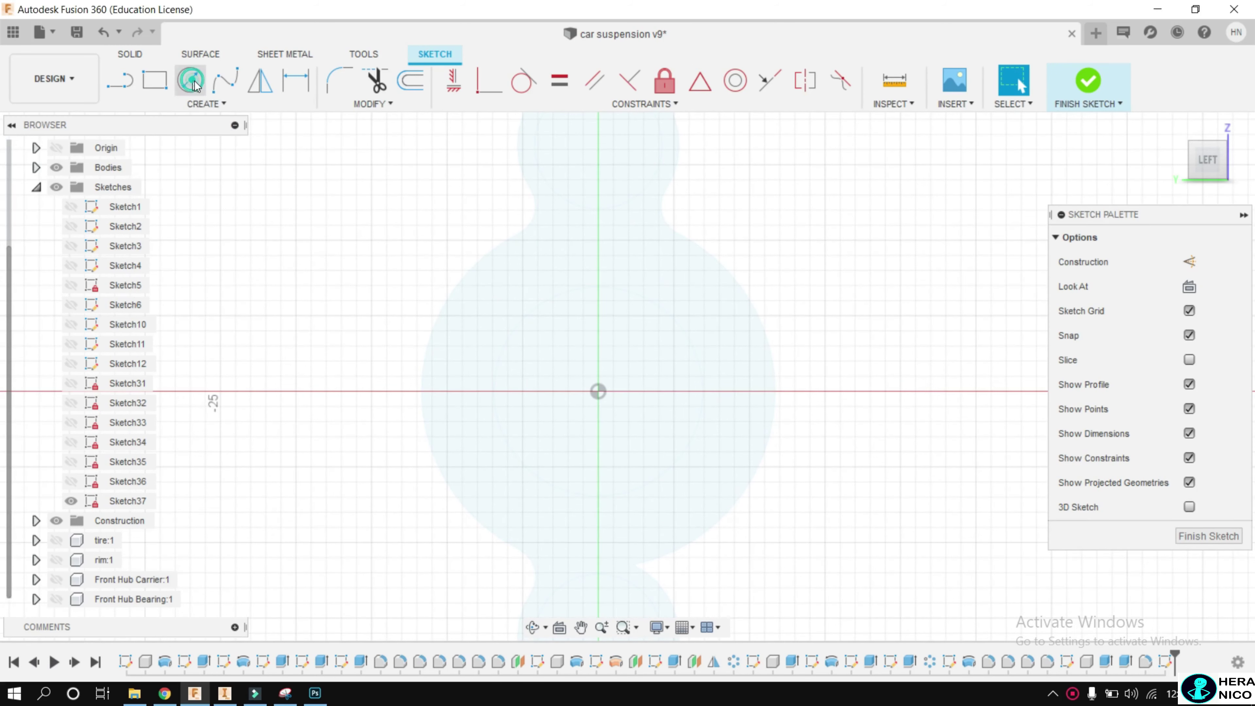
pyautogui.click(598, 391)
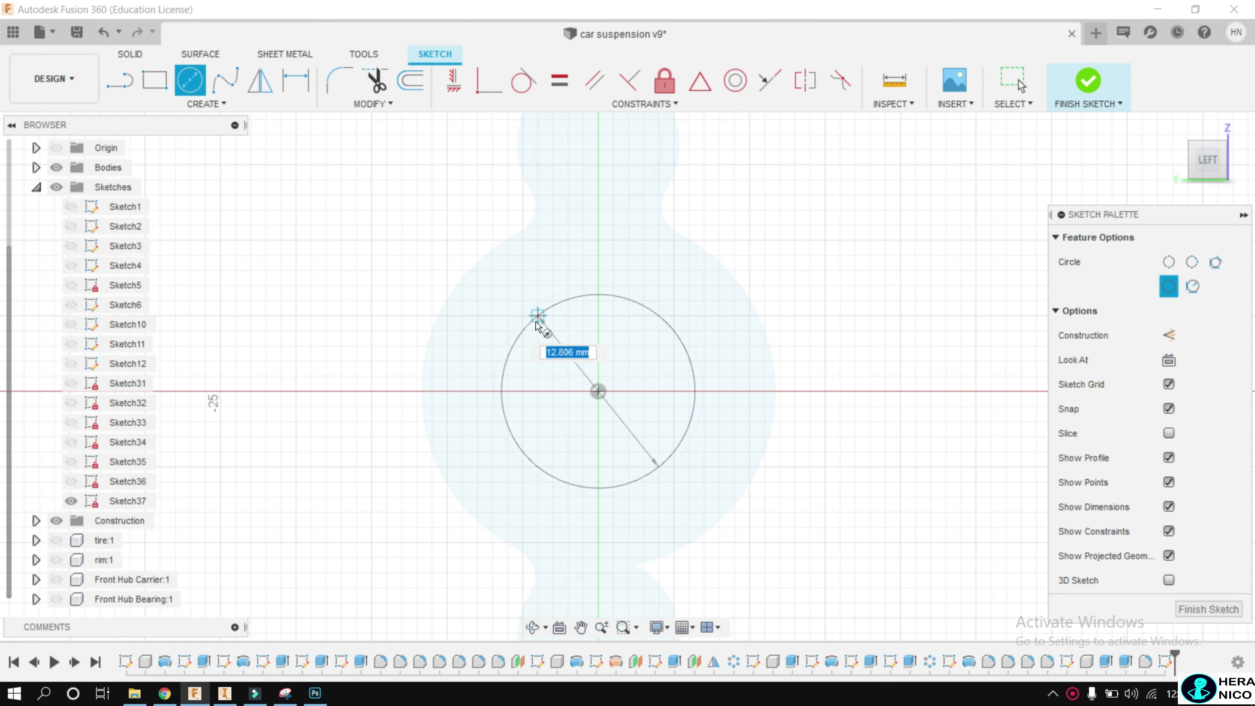
pyautogui.click(536, 323)
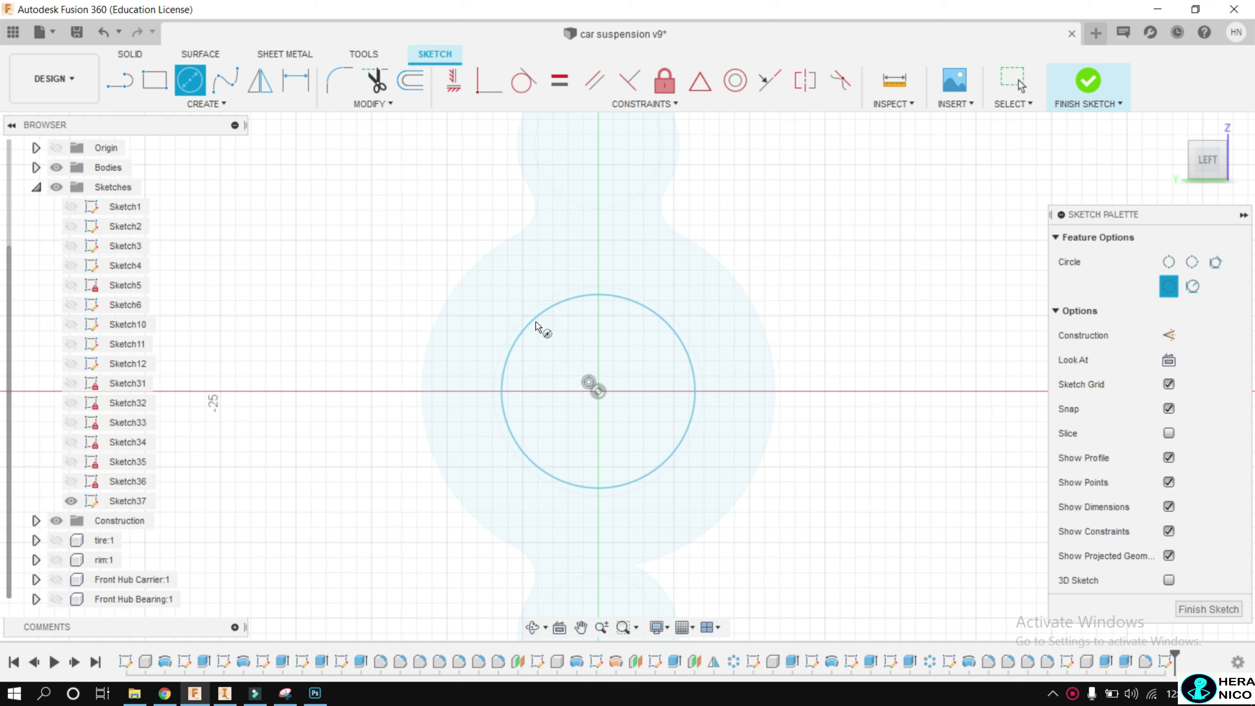
pyautogui.press('2')
pyautogui.click(292, 88)
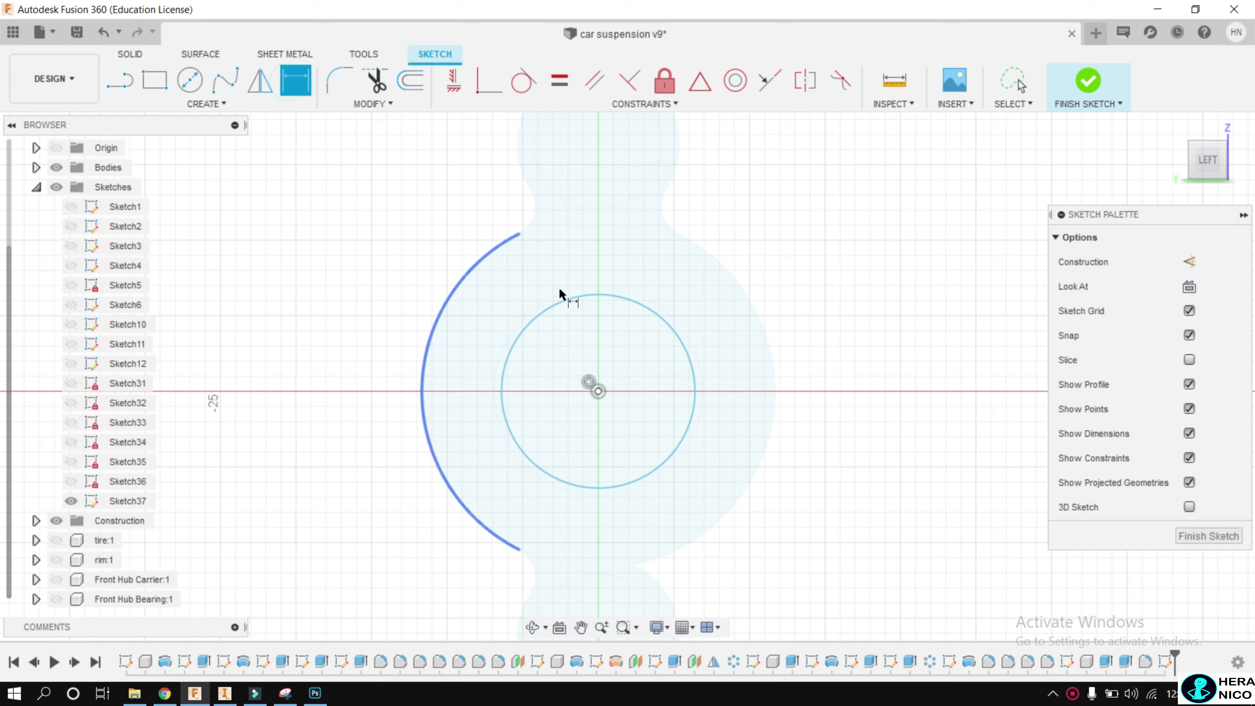
pyautogui.click(625, 299)
pyautogui.click(745, 239)
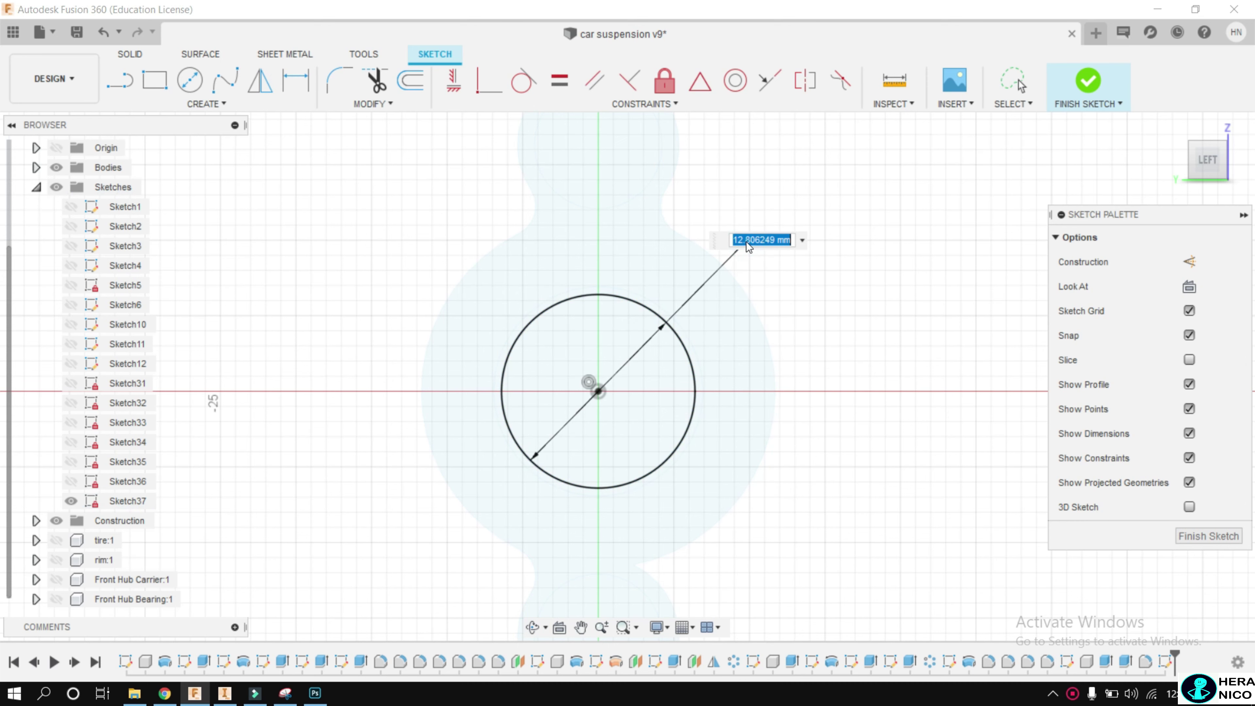
pyautogui.write('12.7')
pyautogui.press('Return')
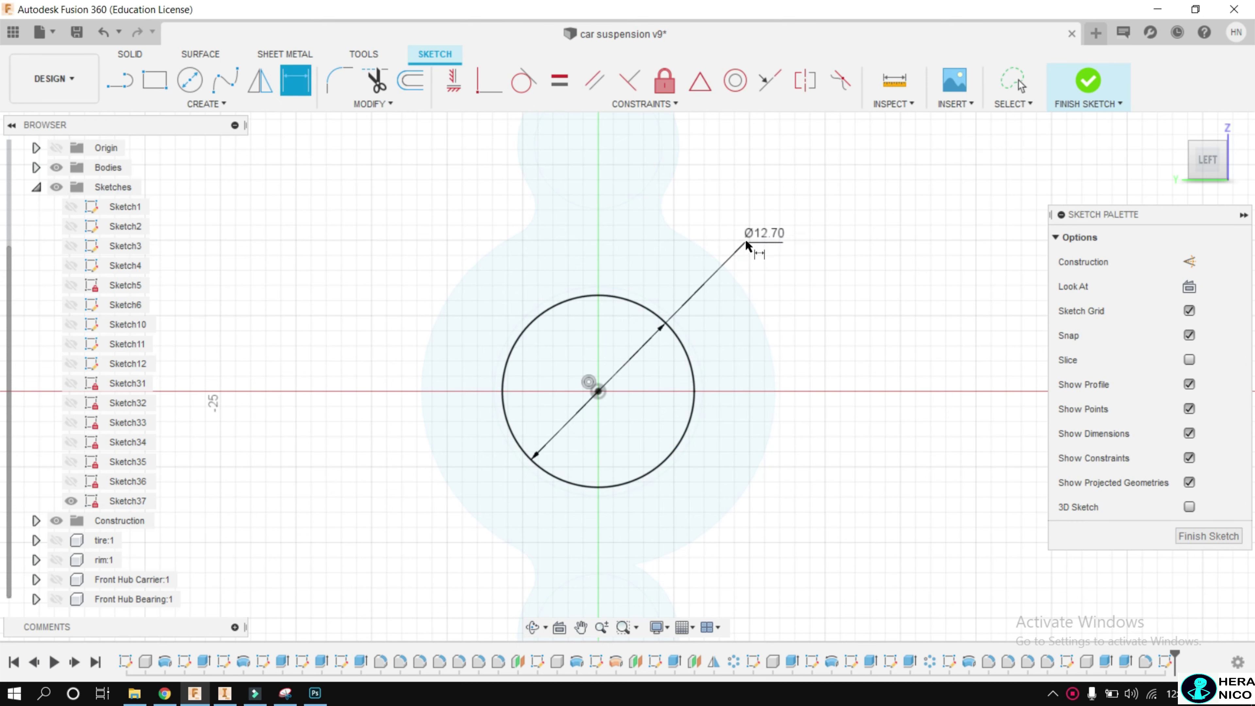
pyautogui.click(190, 80)
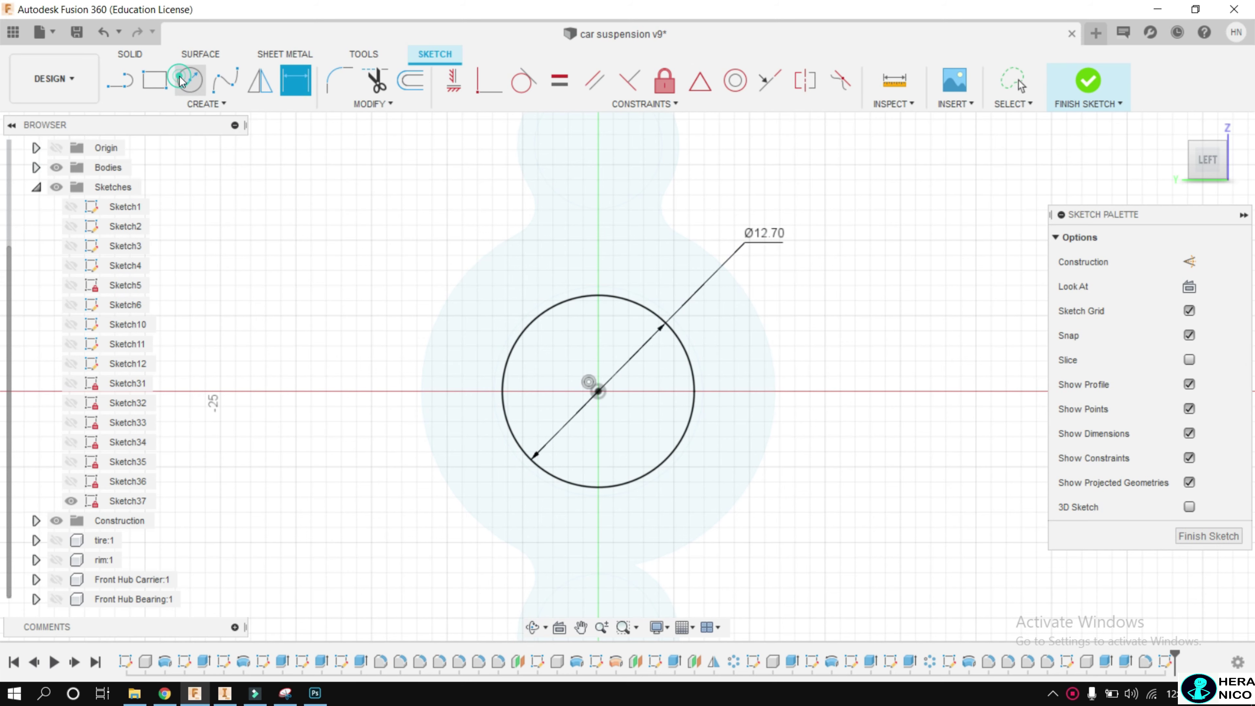
# Add origin-centred circles of Ø10.16 and Ø7.30 mm
pyautogui.click(598, 392)
pyautogui.scroll(2, 552, 362)
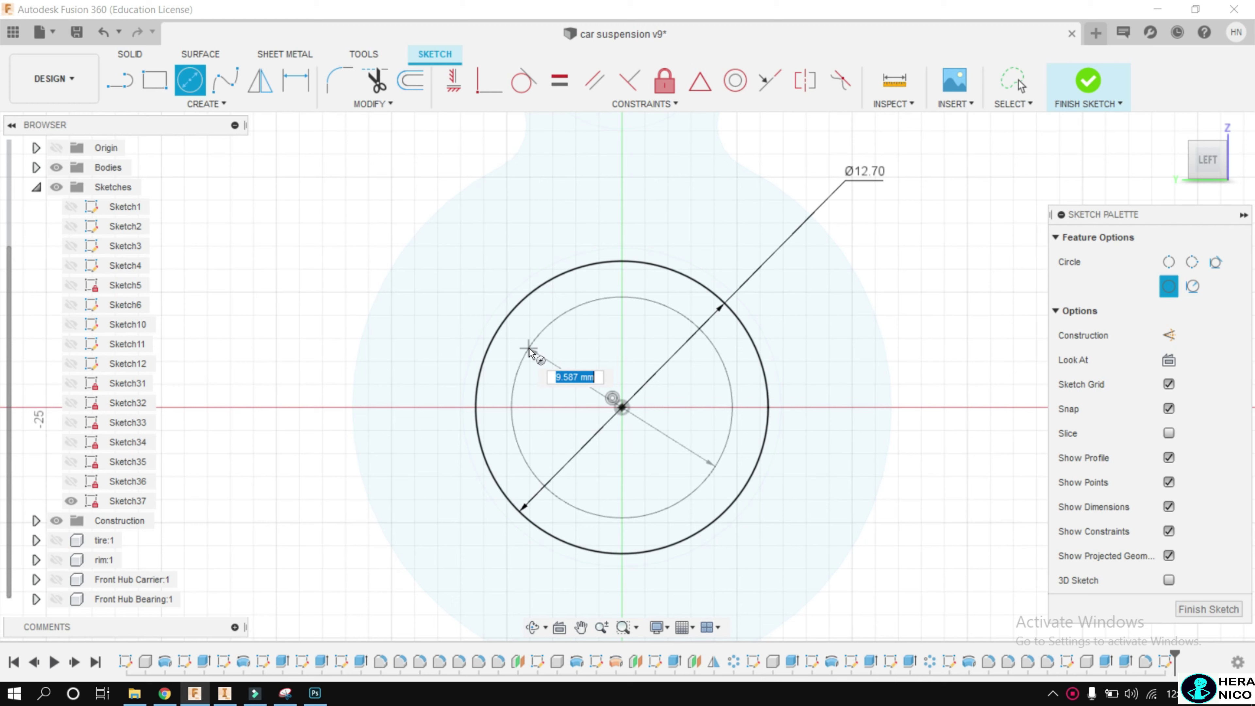
pyautogui.write('10.')
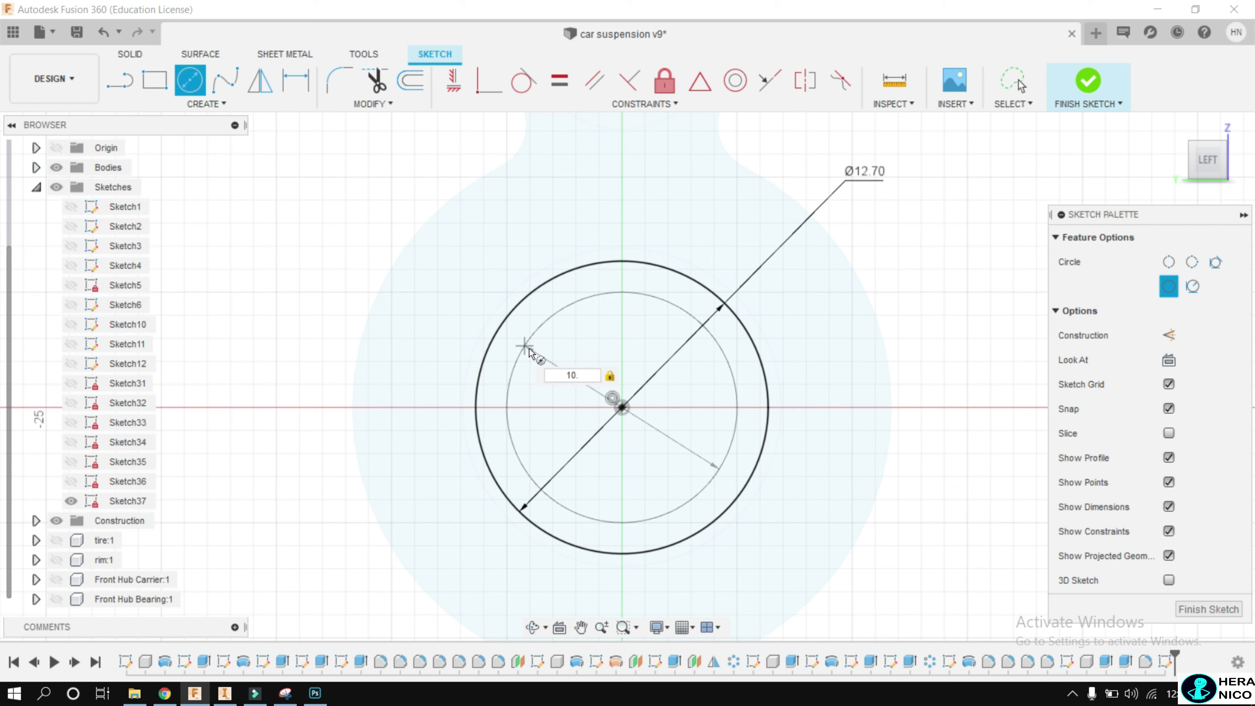
pyautogui.write('16')
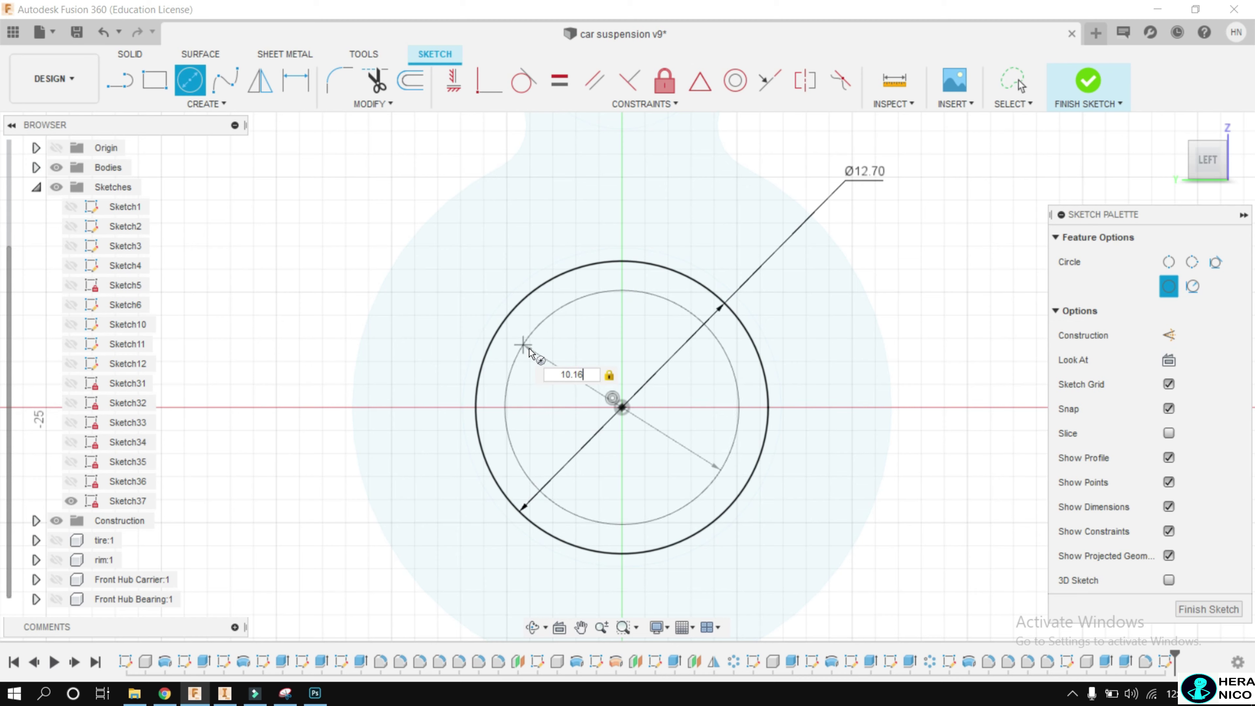
pyautogui.press('Return')
pyautogui.press('Escape')
pyautogui.scroll(3, 603, 401)
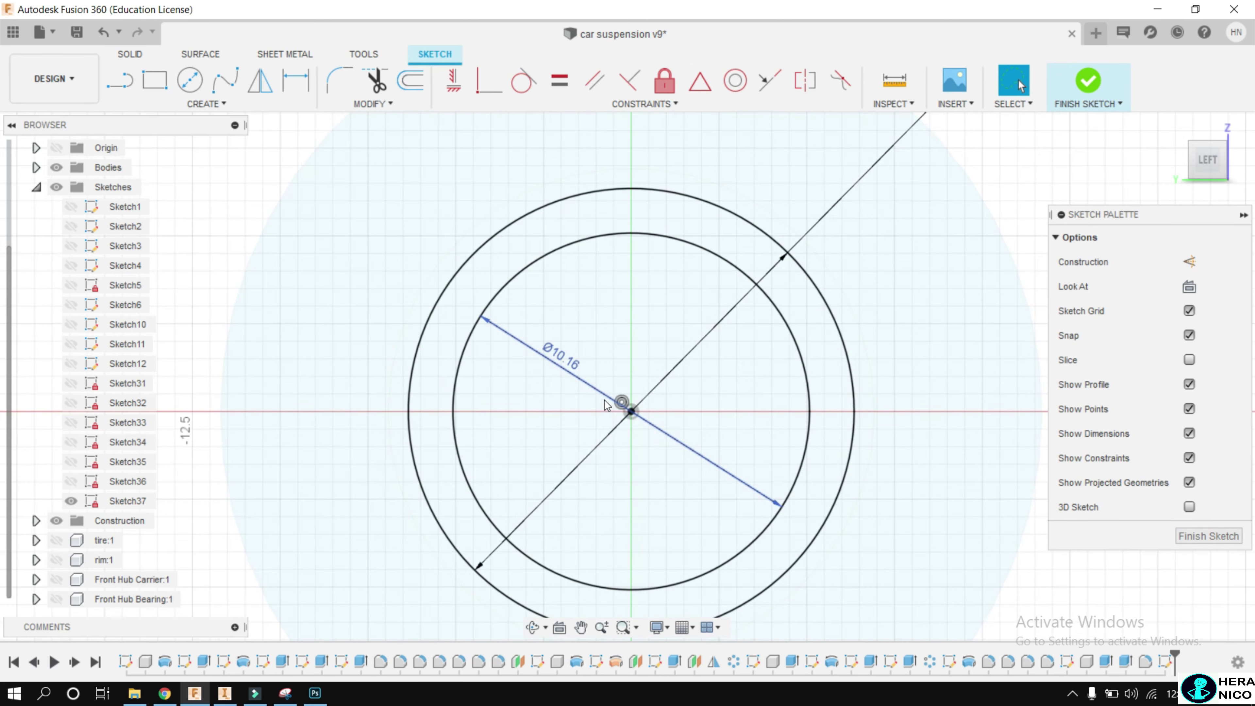
pyautogui.press('c')
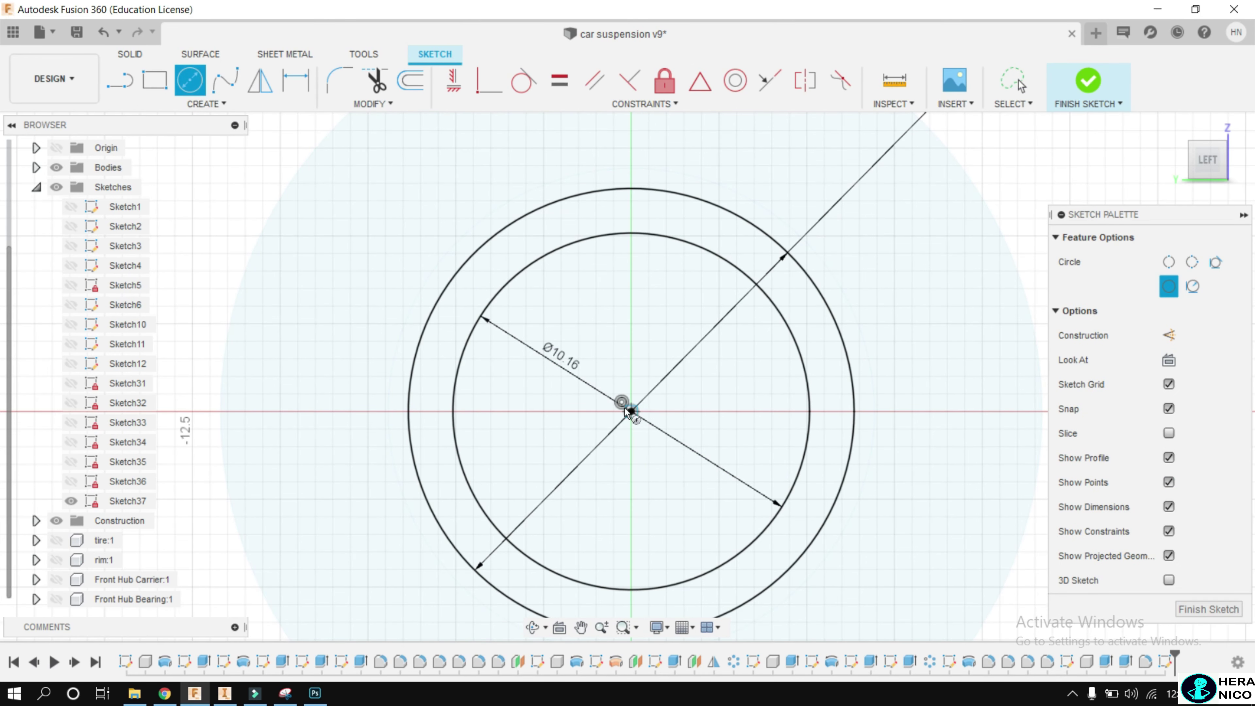
pyautogui.click(626, 410)
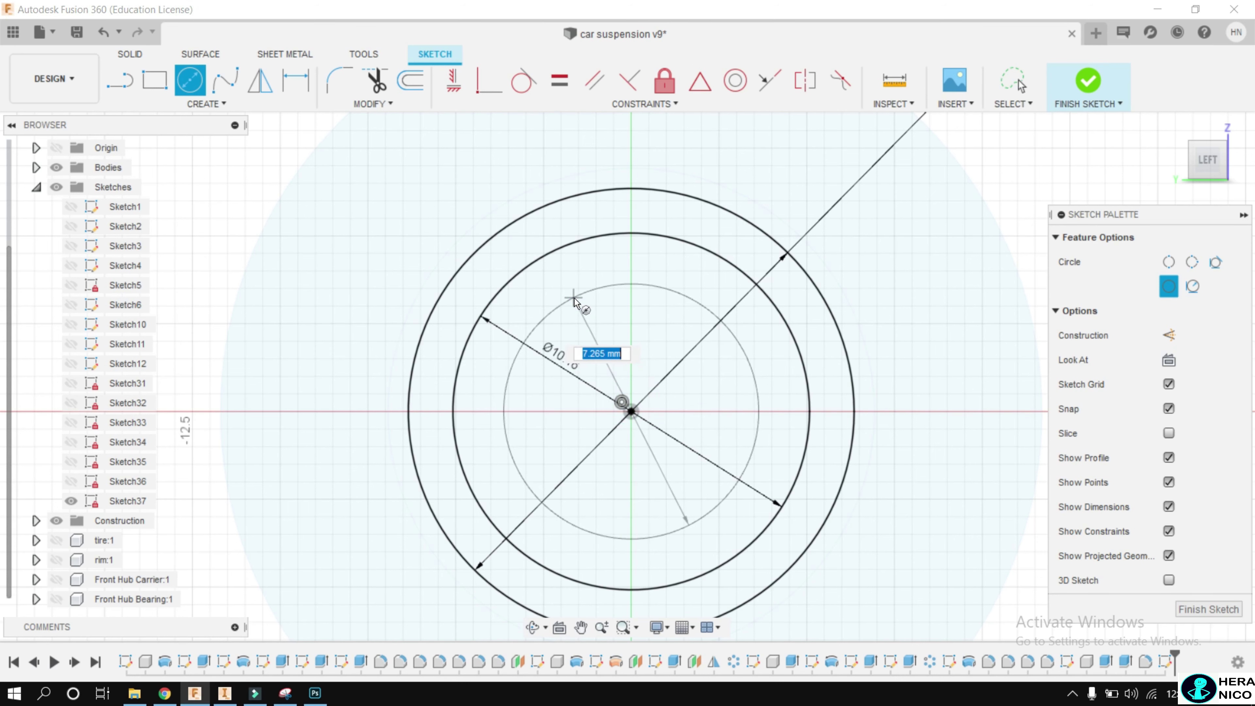
pyautogui.write('7.3')
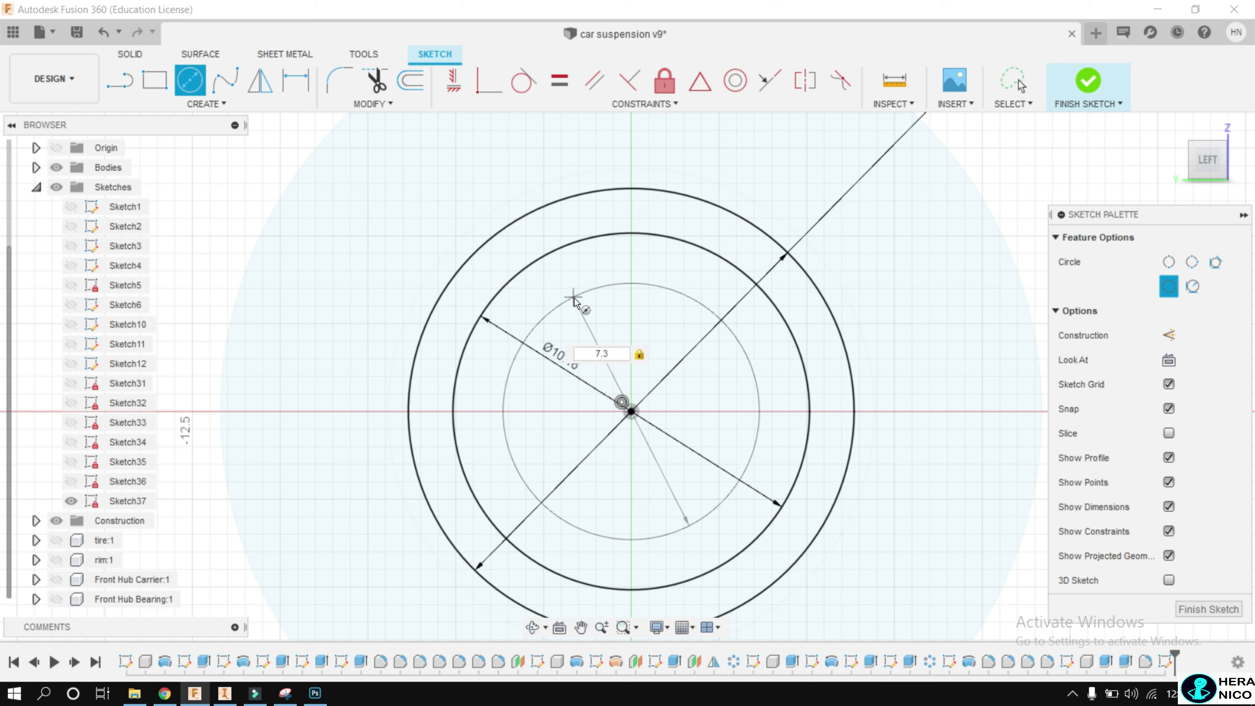
pyautogui.press('Return')
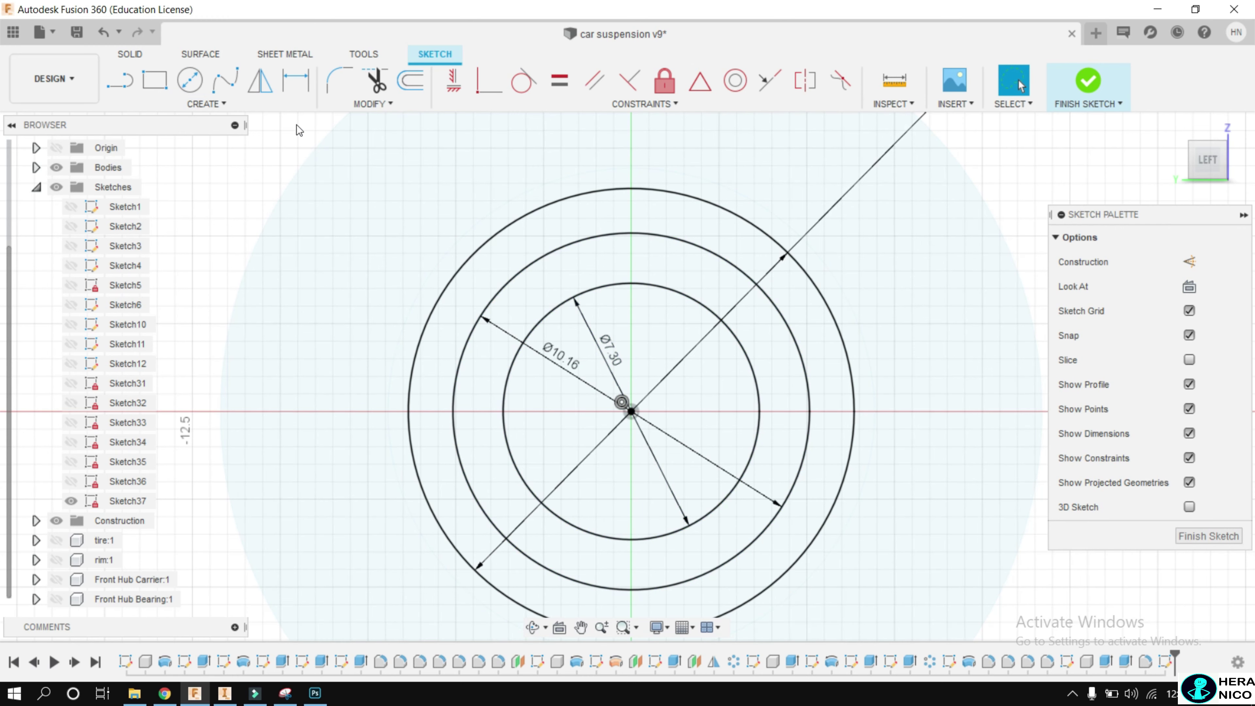
# Add a fourth origin-centred circle of Ø4.76 mm
pyautogui.click(185, 89)
pyautogui.click(631, 411)
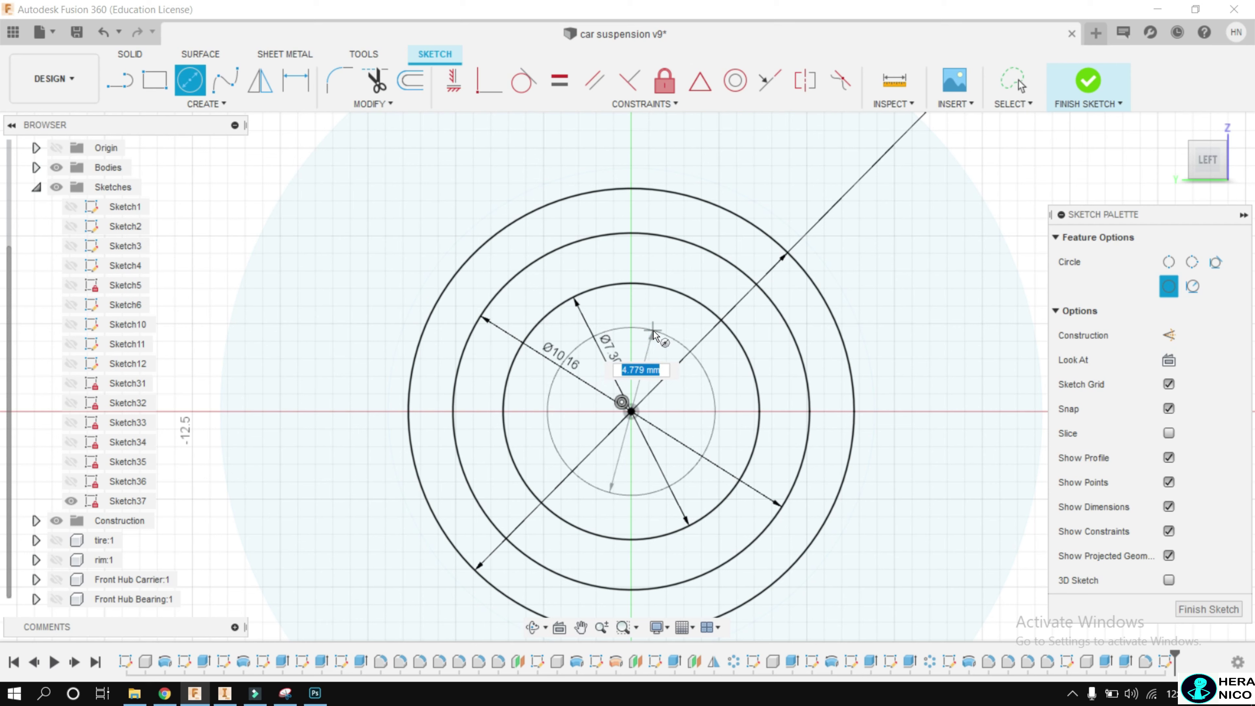
pyautogui.write('4.')
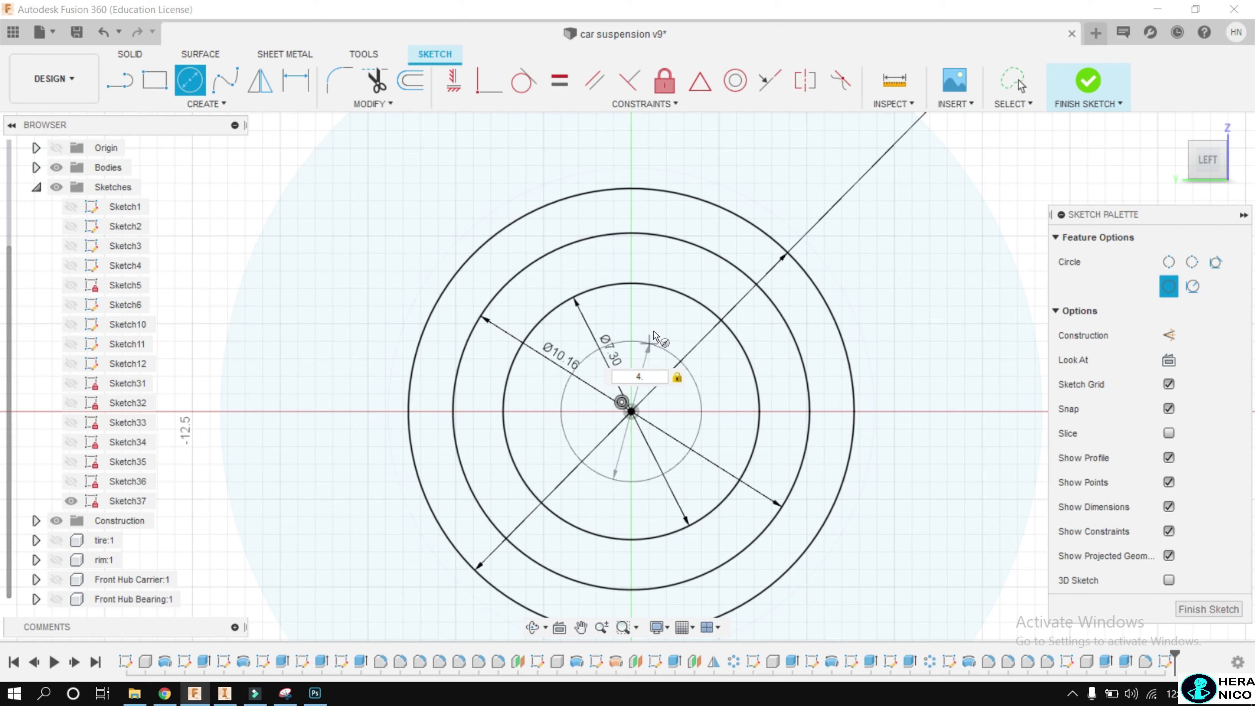
pyautogui.write('76')
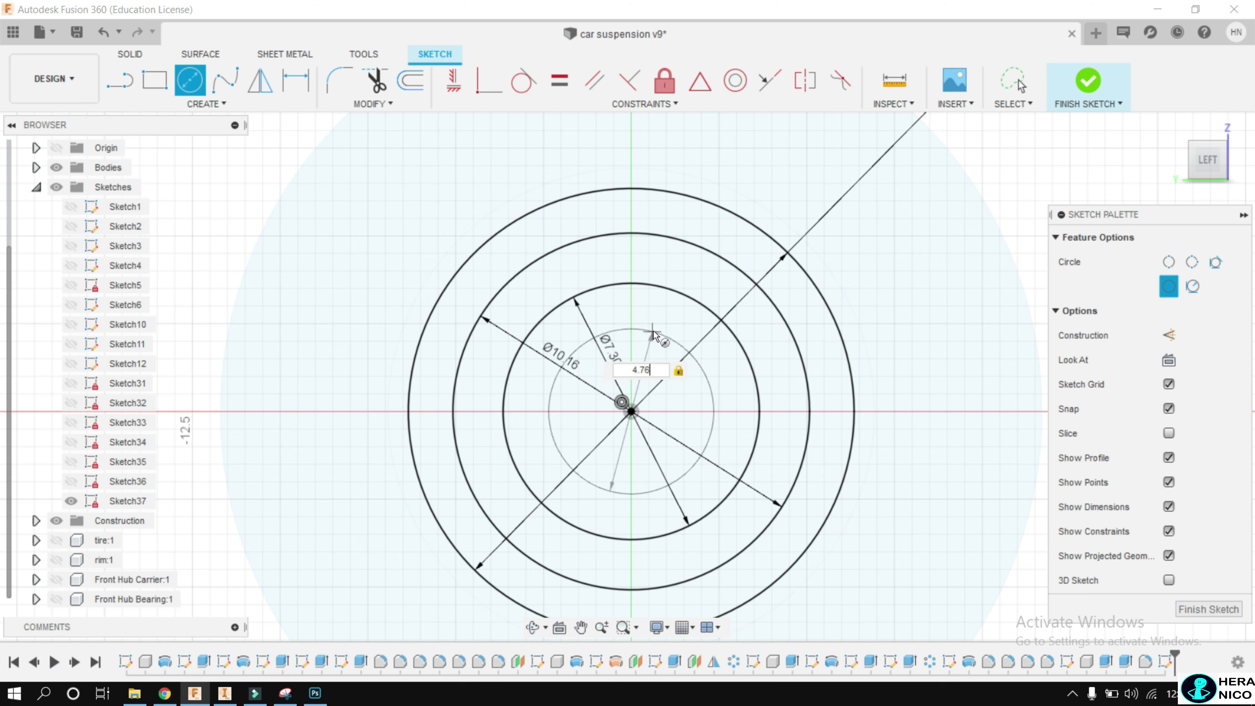
pyautogui.press('Return')
pyautogui.press('Escape')
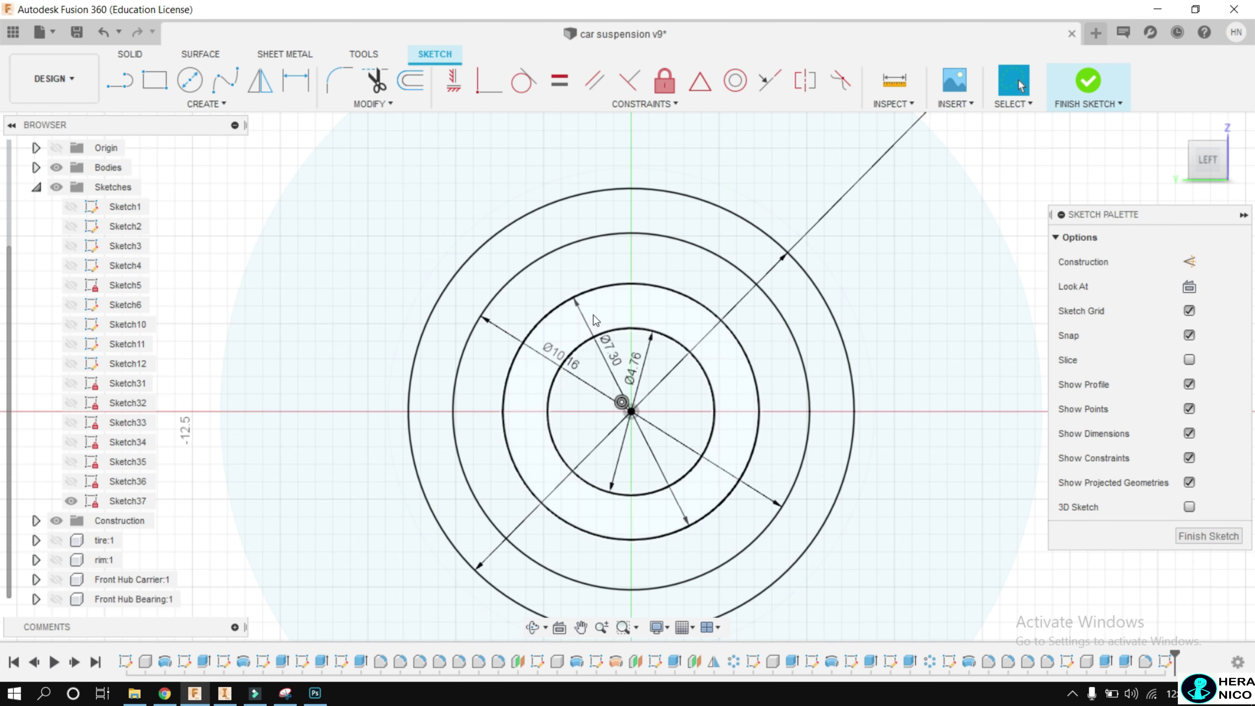
pyautogui.scroll(-3, 558, 311)
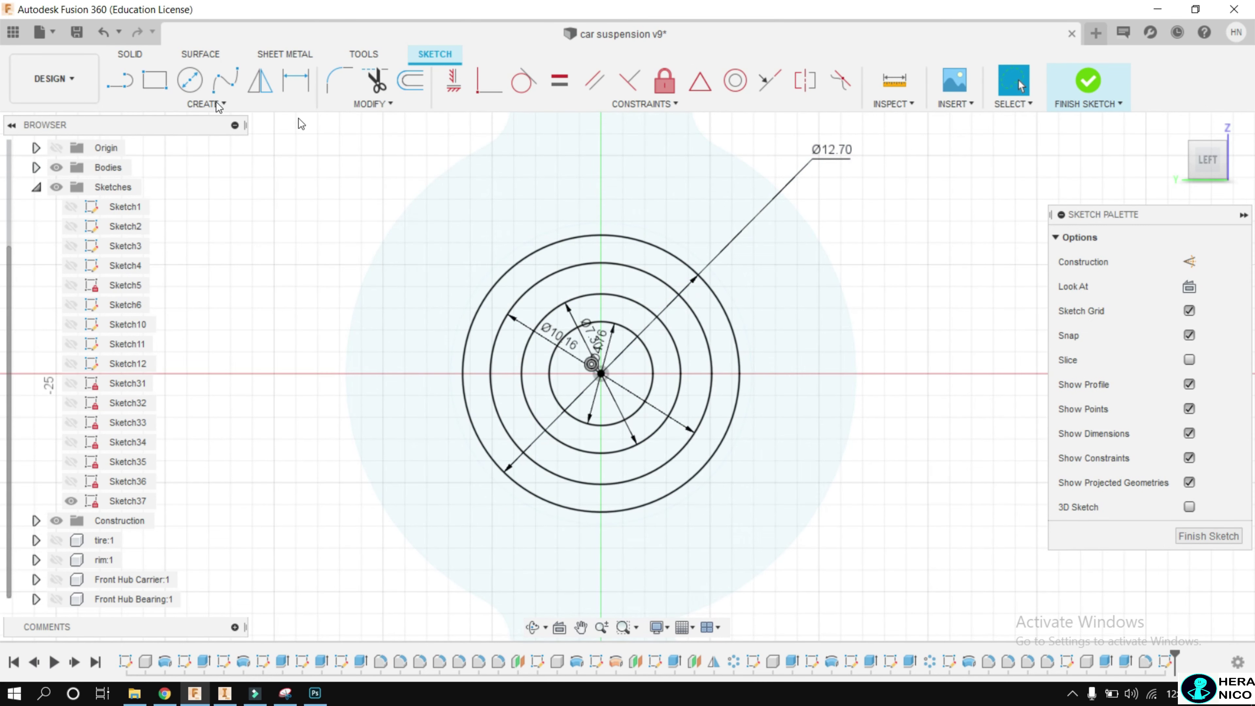
pyautogui.click(130, 54)
# Start an extrusion with the outer and inner ring profiles selected
pyautogui.click(154, 81)
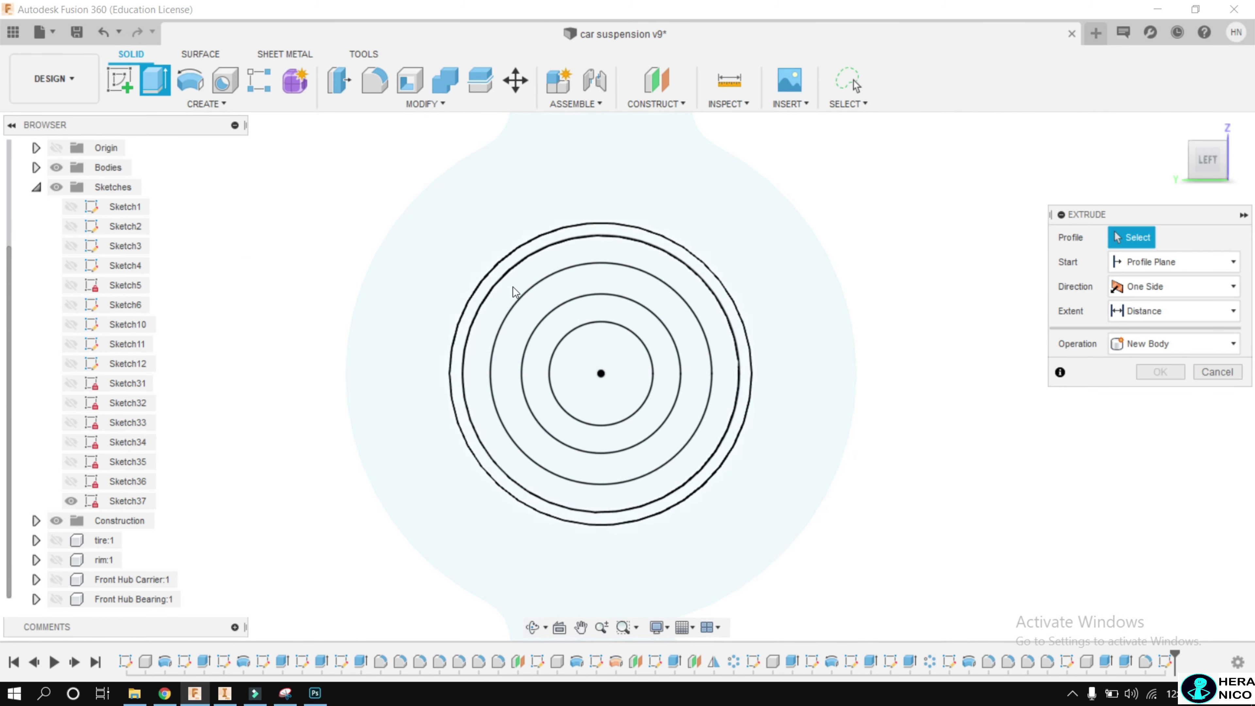
pyautogui.click(480, 326)
pyautogui.scroll(1, 499, 354)
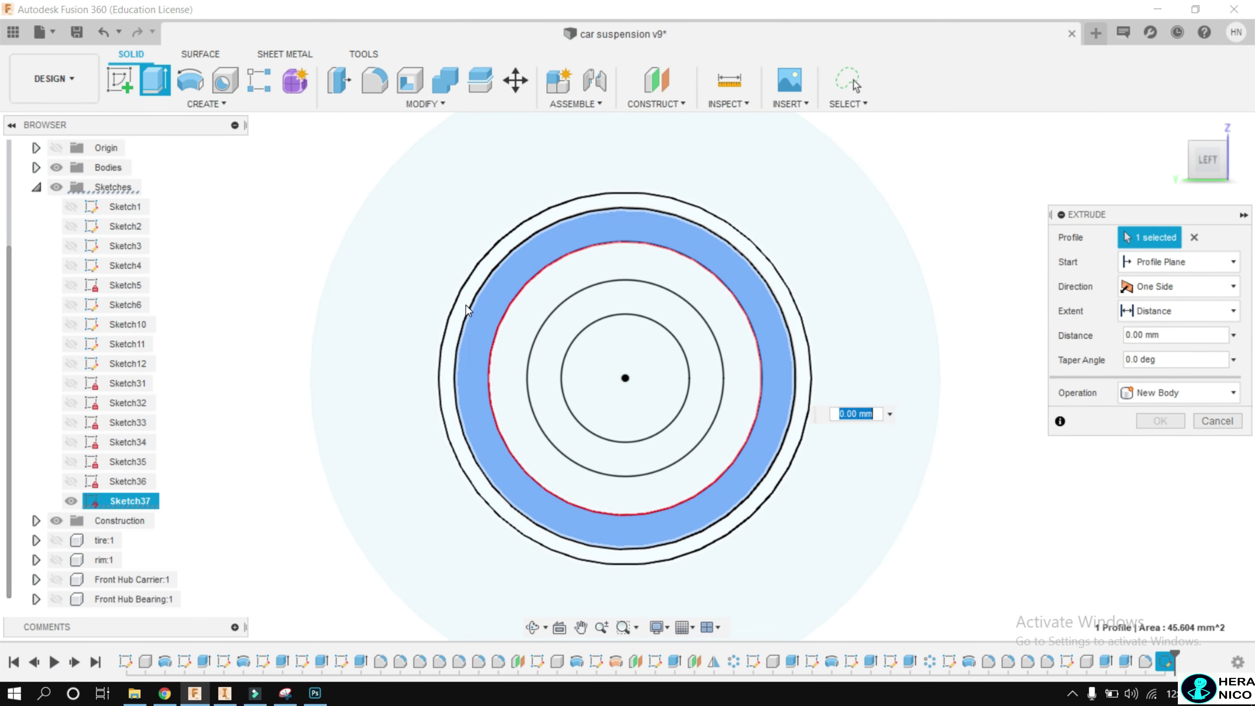
pyautogui.click(545, 353)
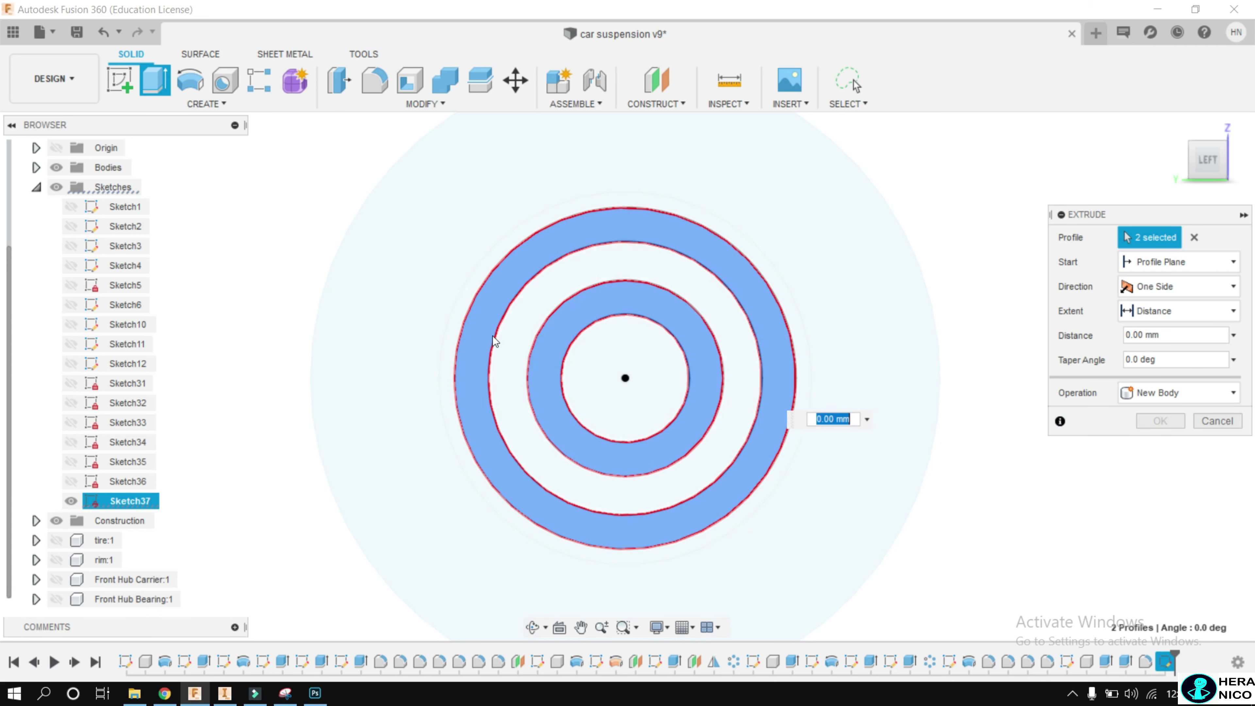
pyautogui.moveTo(1208, 160)
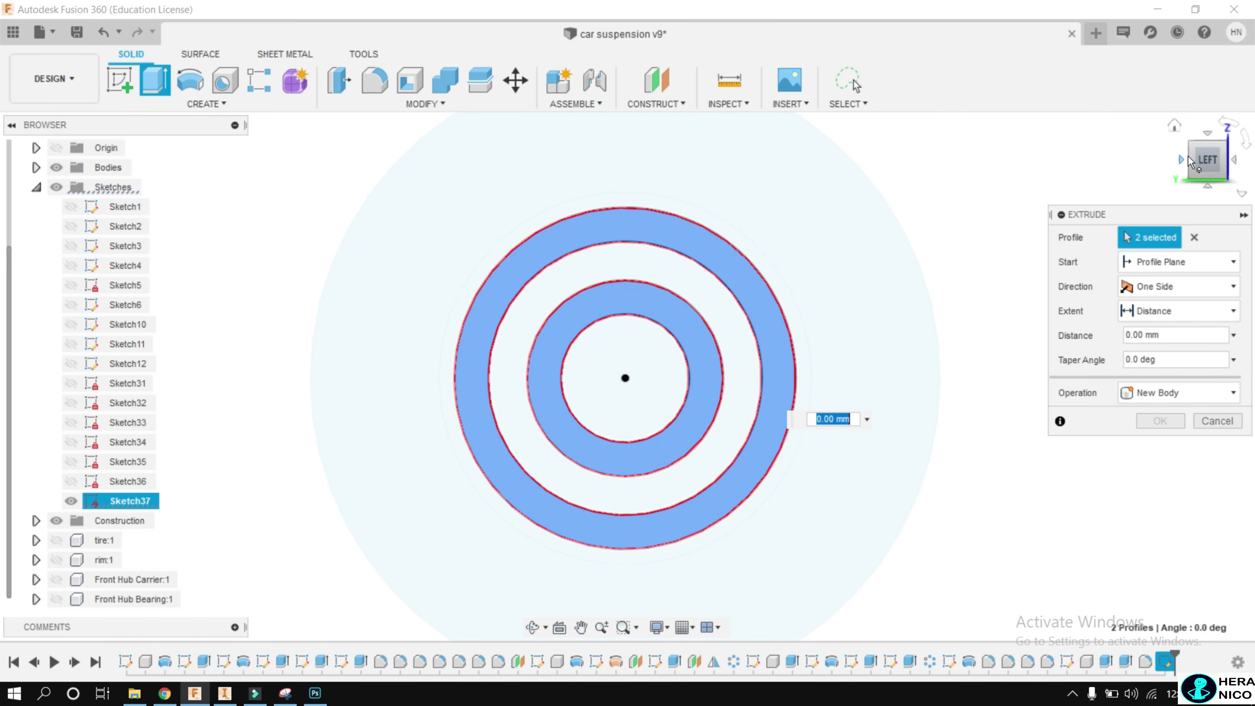
pyautogui.click(1187, 158)
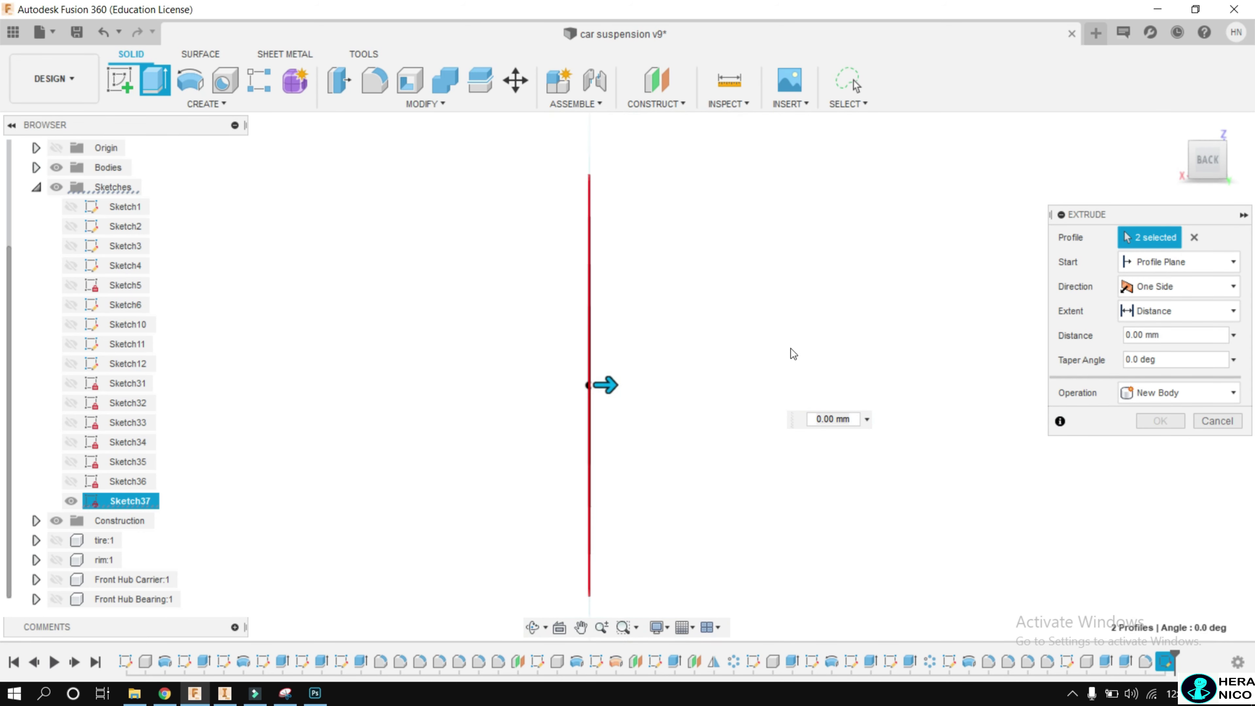
# Set the extrusion to New Component, Symmetric, whole length, 3.18 mm, and confirm it
pyautogui.click(1158, 396)
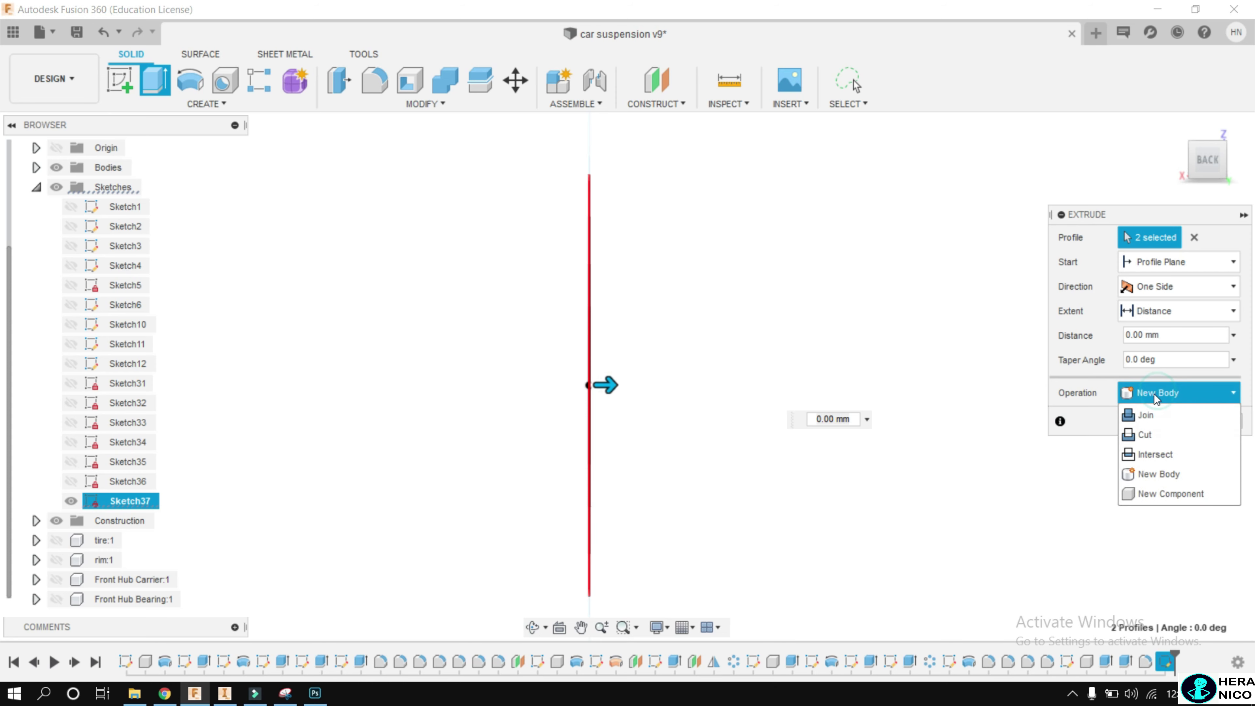
pyautogui.click(1158, 495)
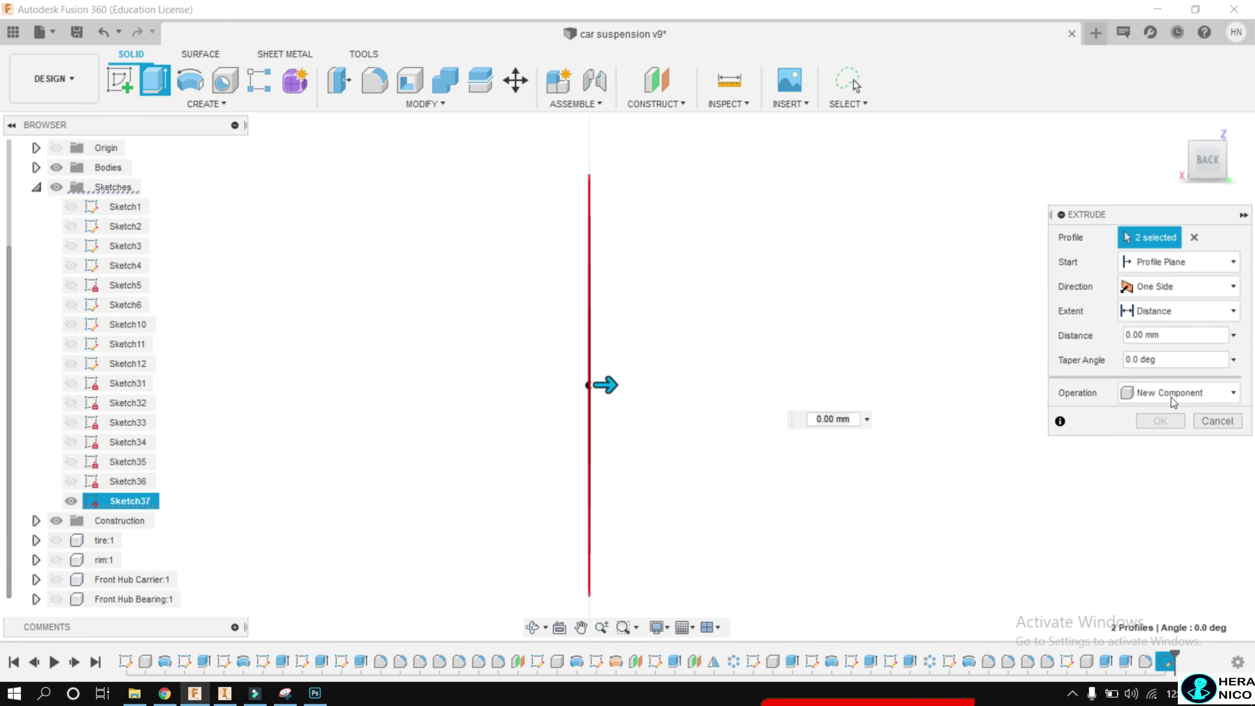
pyautogui.click(1172, 294)
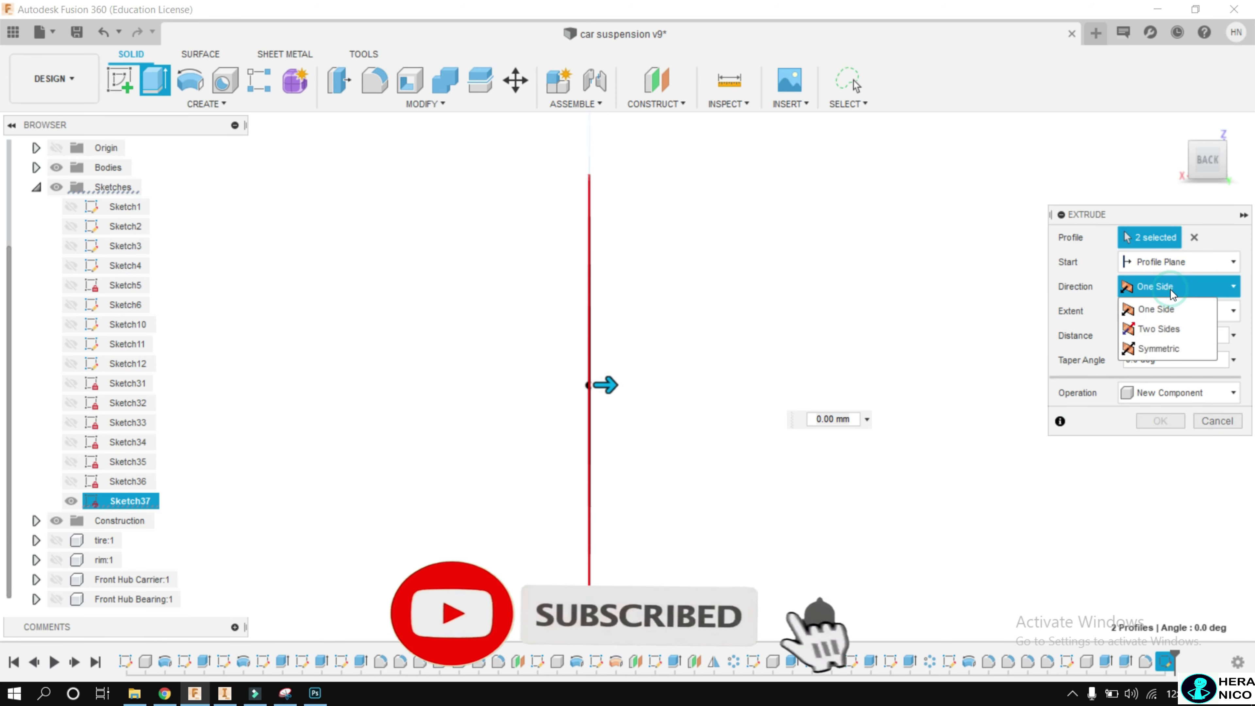
pyautogui.click(1152, 349)
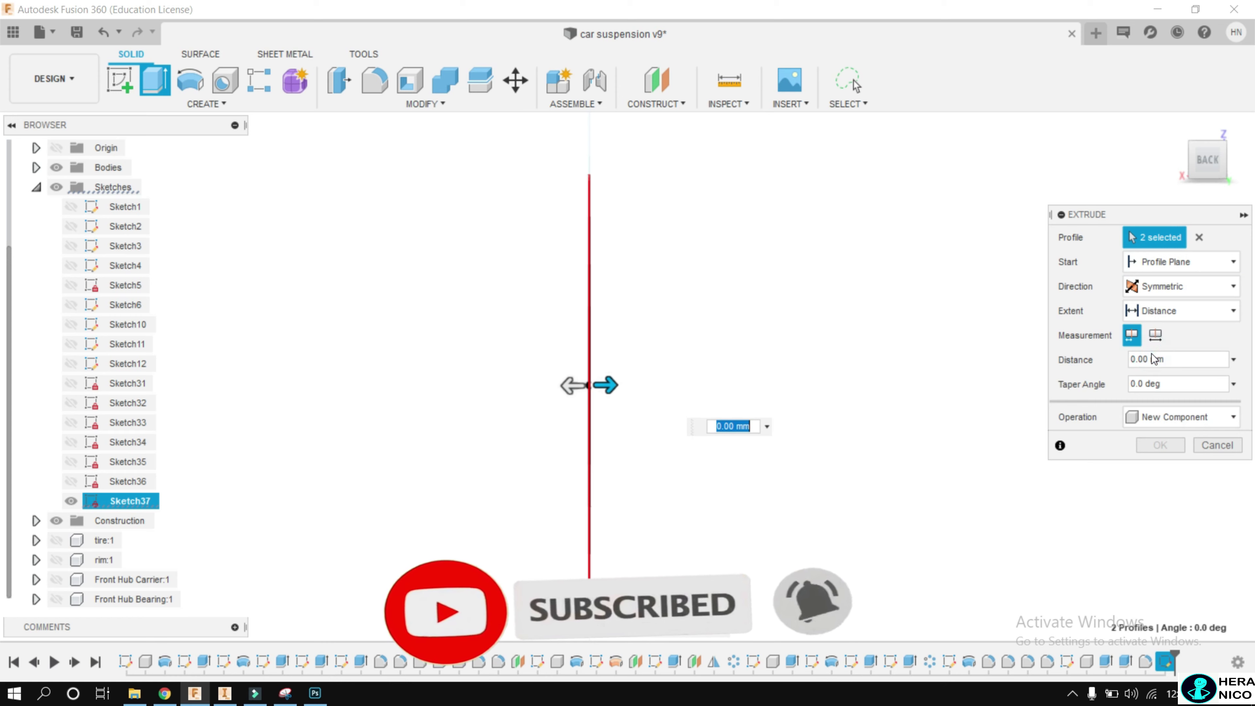
pyautogui.click(1156, 334)
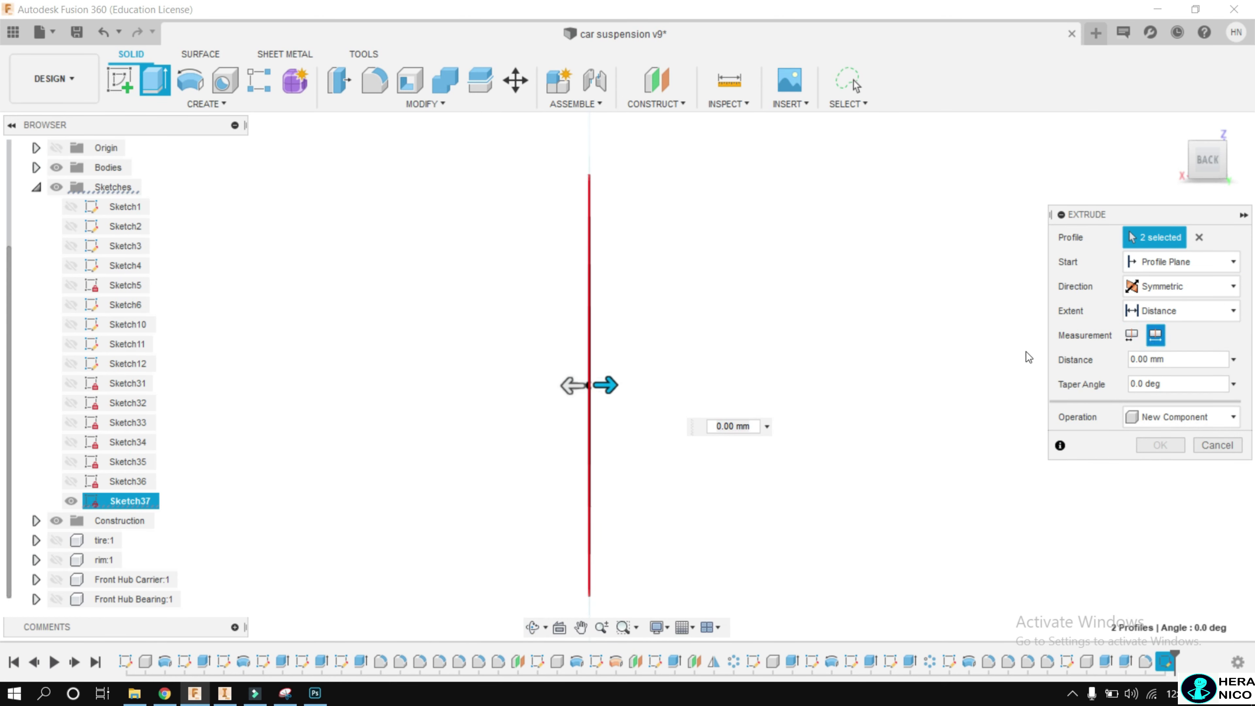
pyautogui.moveTo(751, 426); pyautogui.dragTo(666, 424)
pyautogui.write('3')
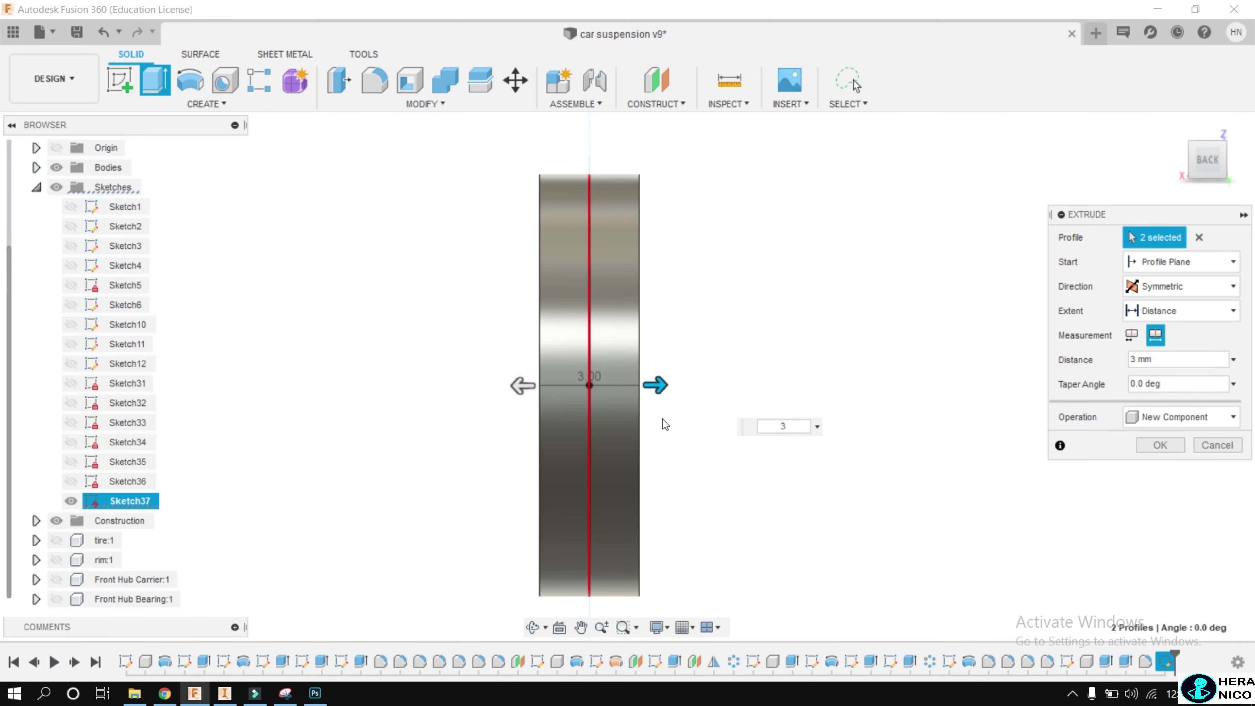
pyautogui.write('.')
pyautogui.write('18')
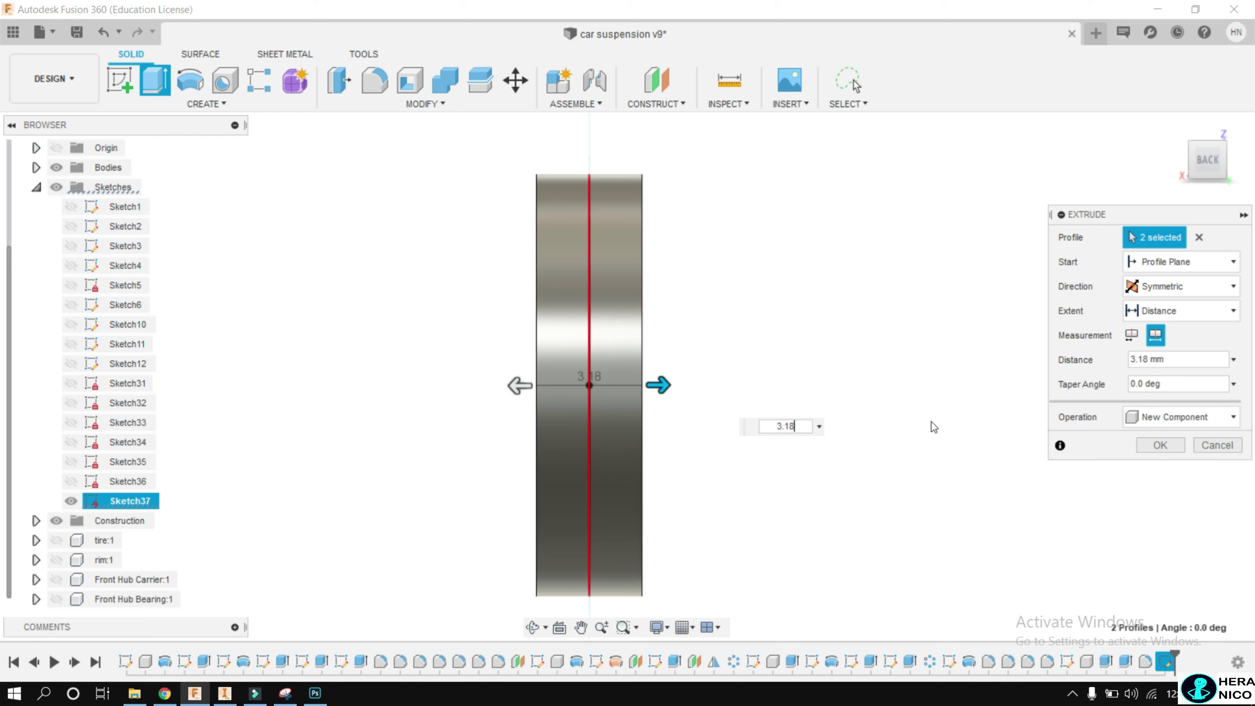
pyautogui.click(1160, 446)
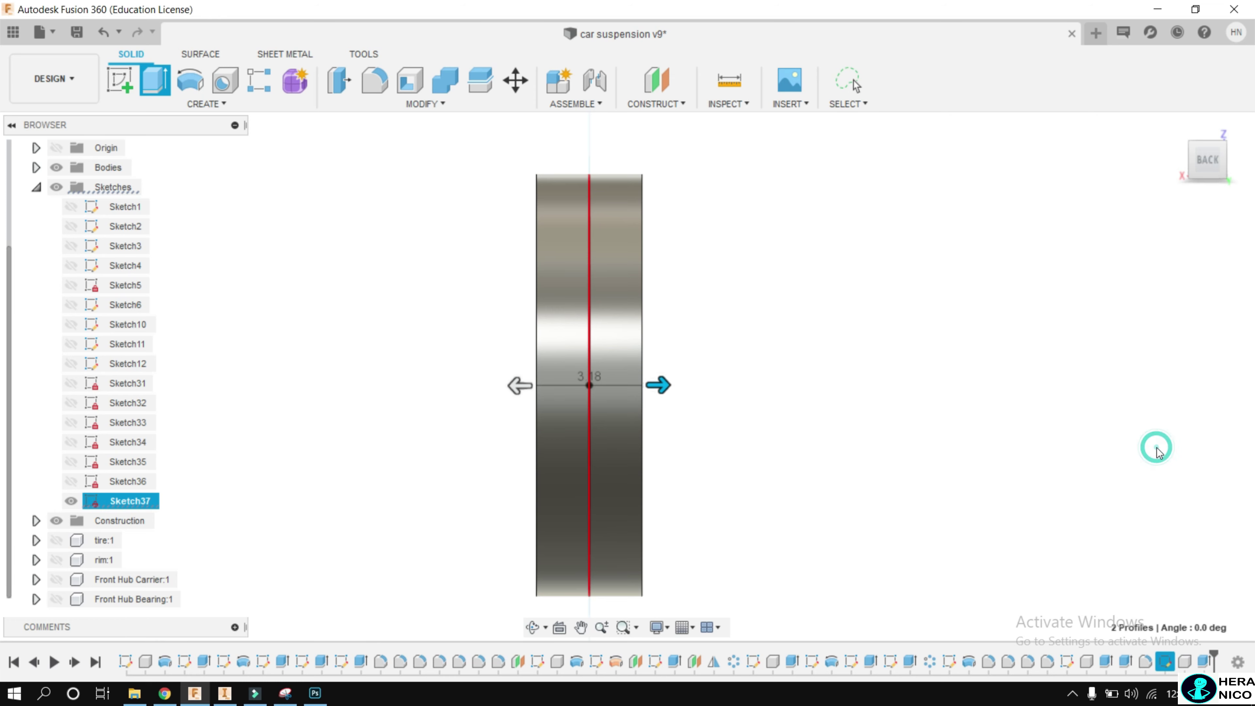
# Return to the LEFT view and turn Sketch37's visibility back on in the browser
pyautogui.click(1221, 148)
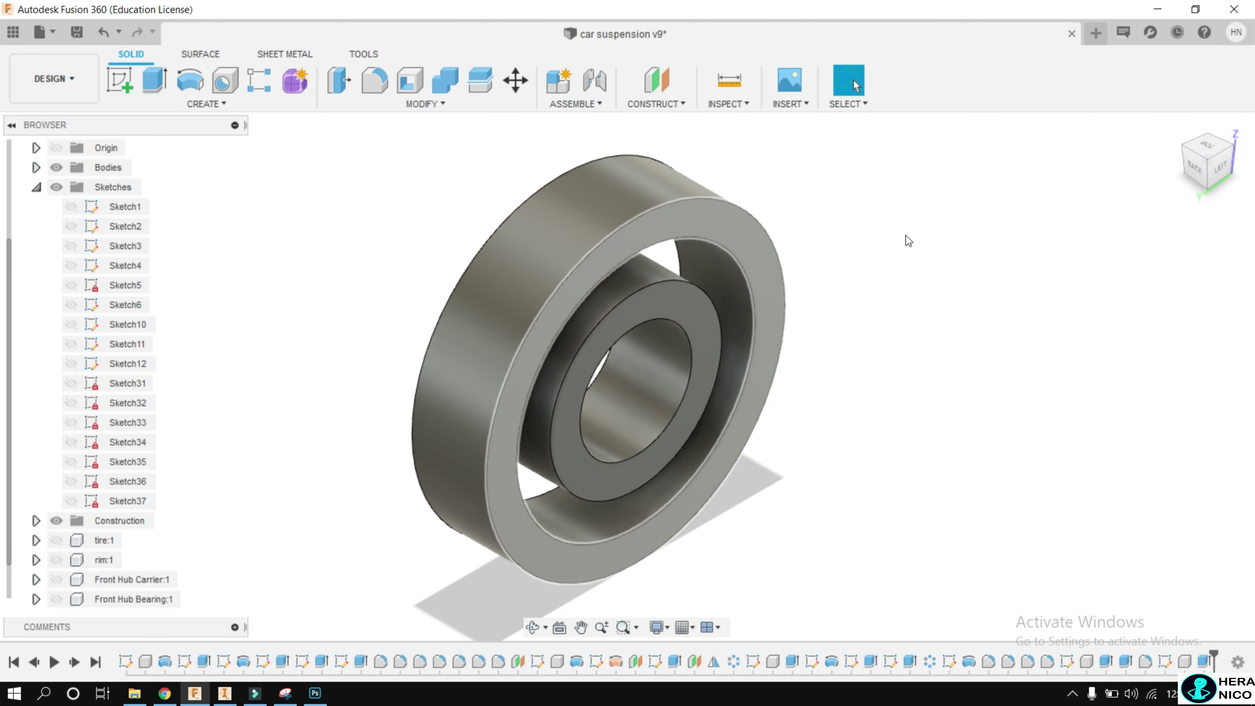
pyautogui.click(1221, 176)
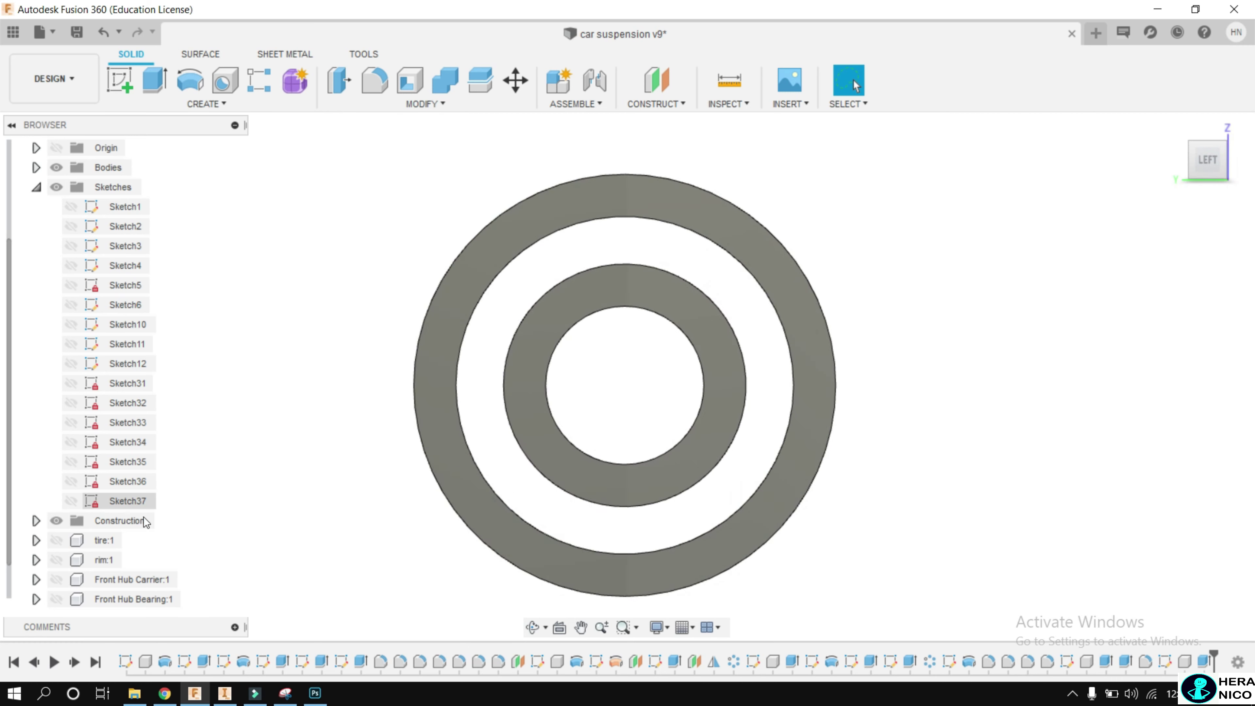
pyautogui.click(97, 500)
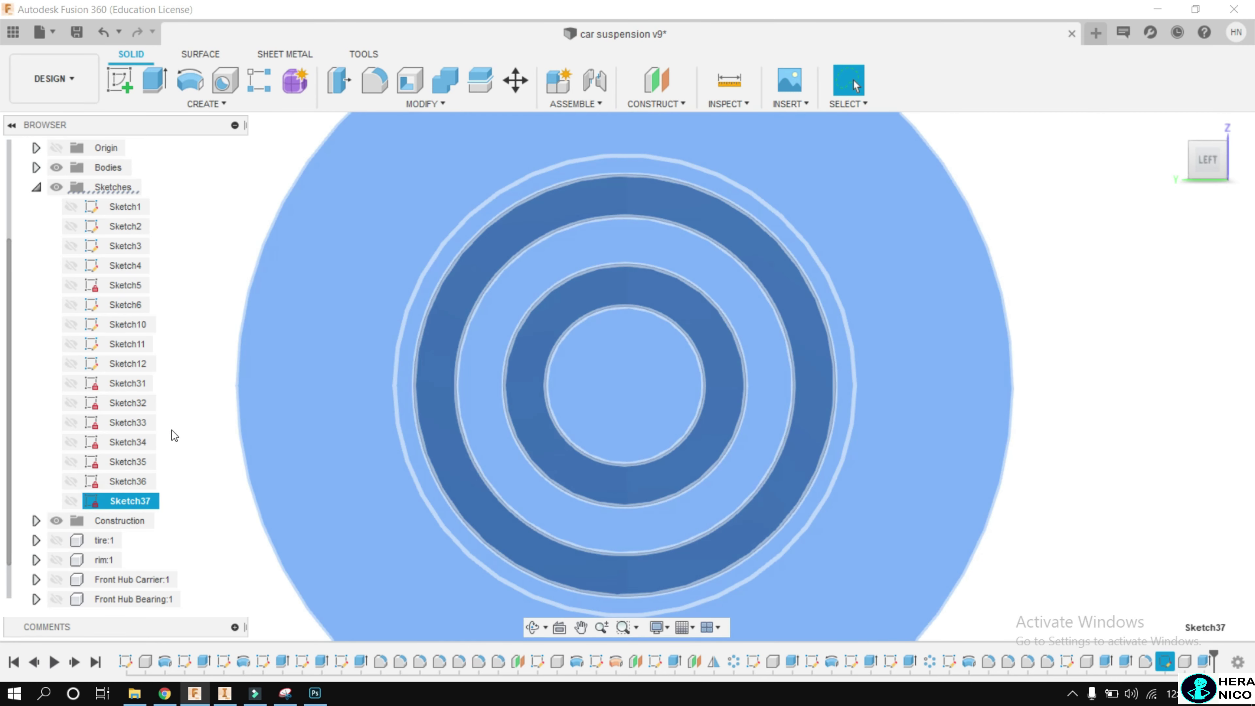
pyautogui.click(174, 435)
pyautogui.click(71, 500)
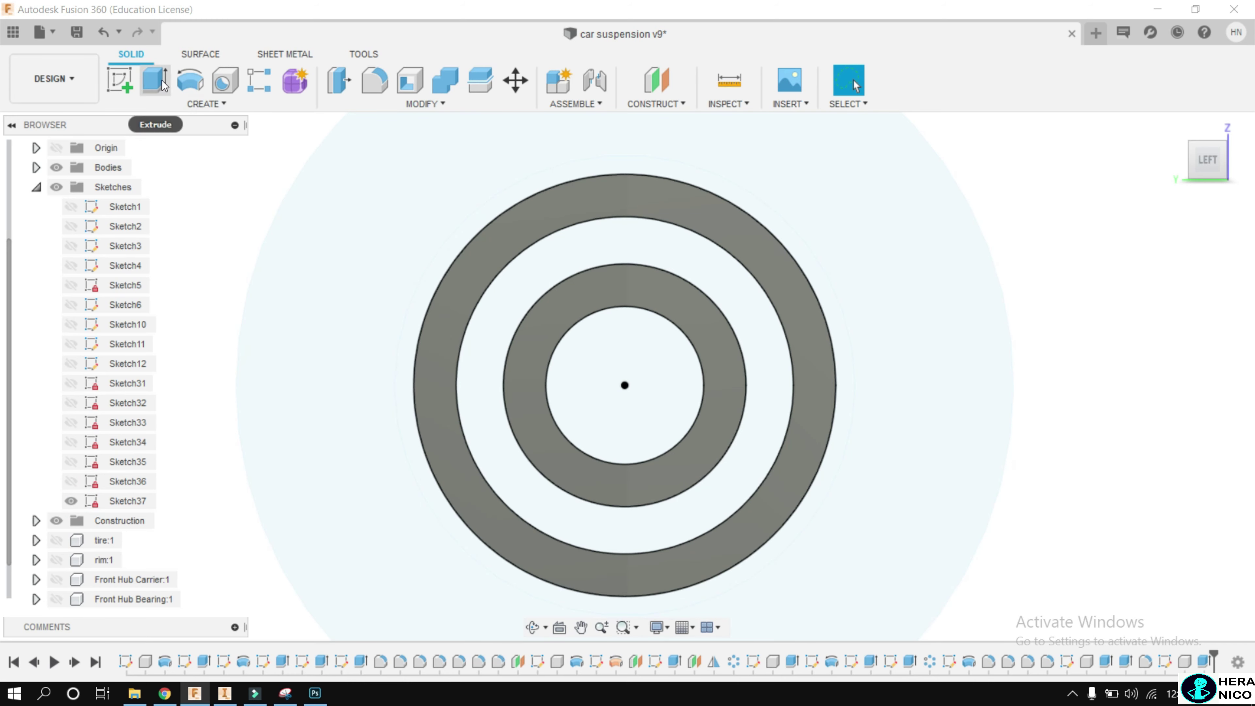
# Extrude the middle ring profile as a Join with a 2.92 mm distance
pyautogui.click(163, 92)
pyautogui.click(503, 354)
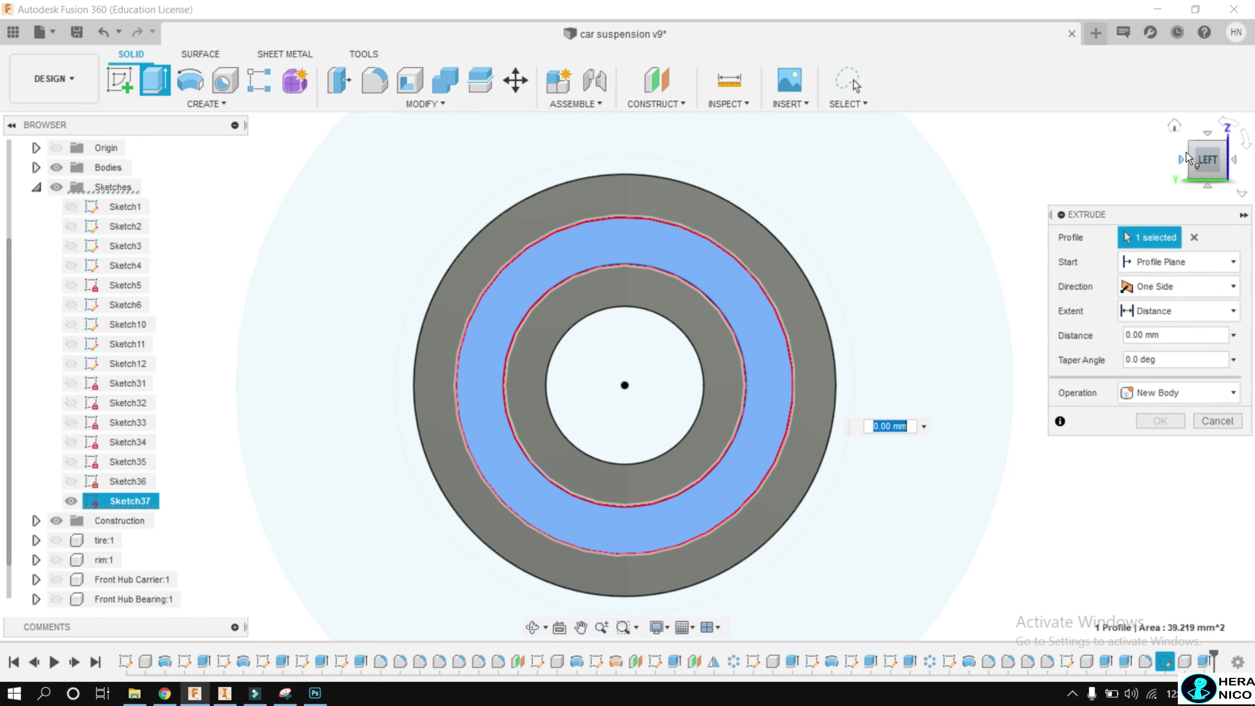
pyautogui.click(1190, 160)
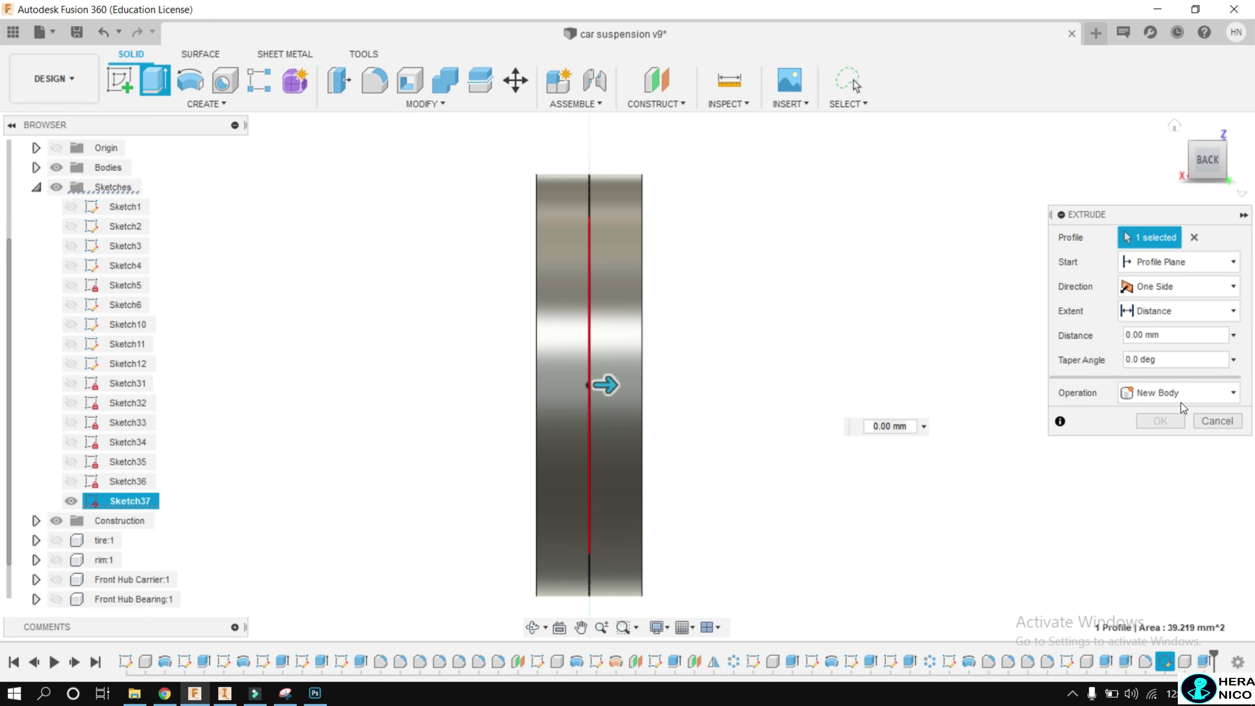
pyautogui.click(1182, 396)
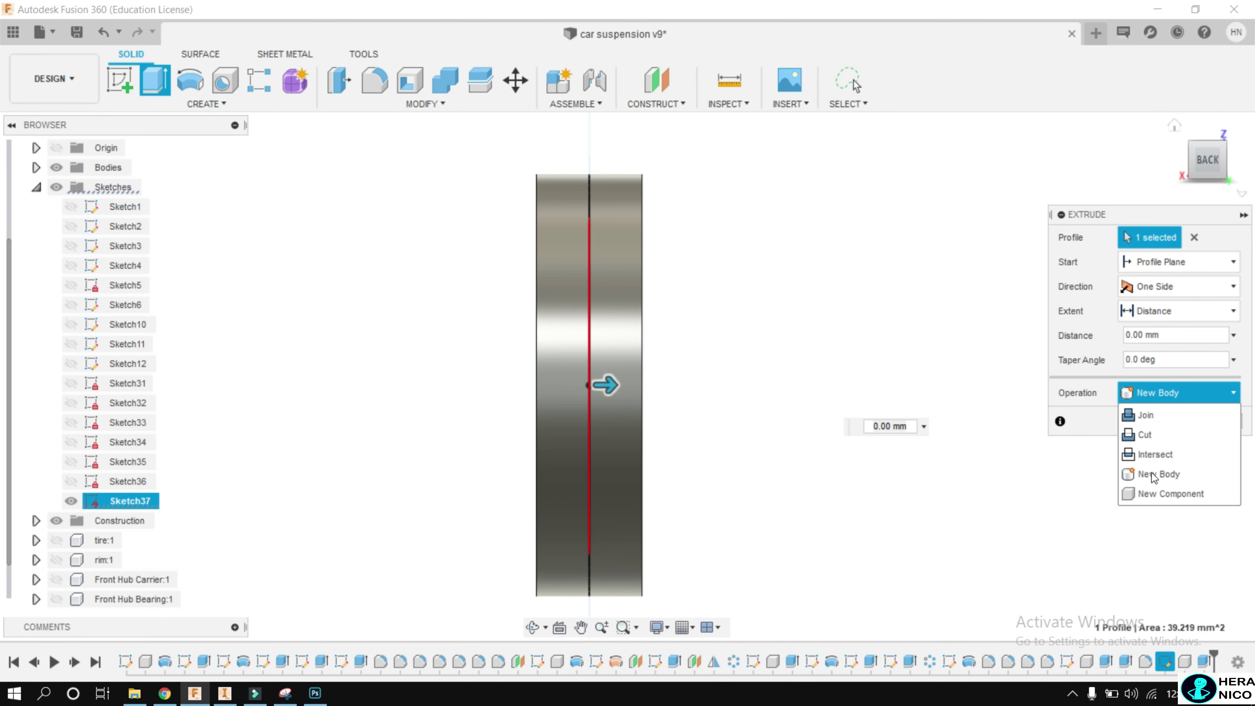
pyautogui.click(1146, 416)
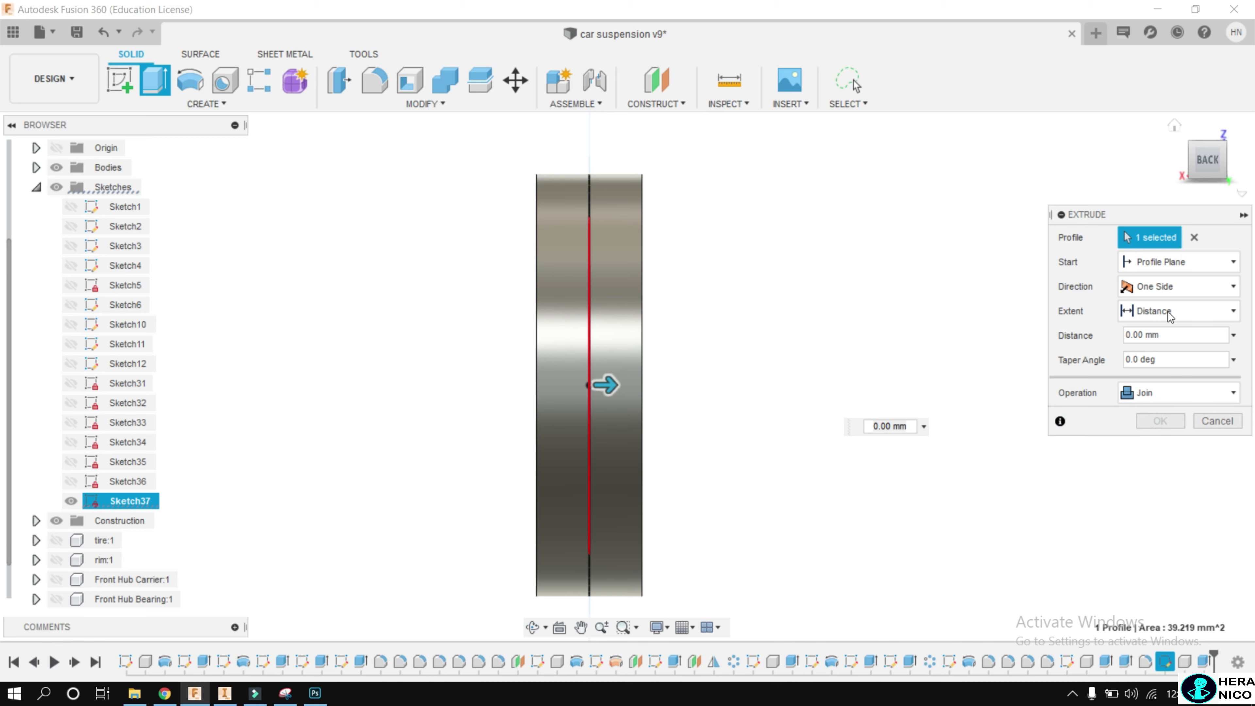
pyautogui.click(1163, 338)
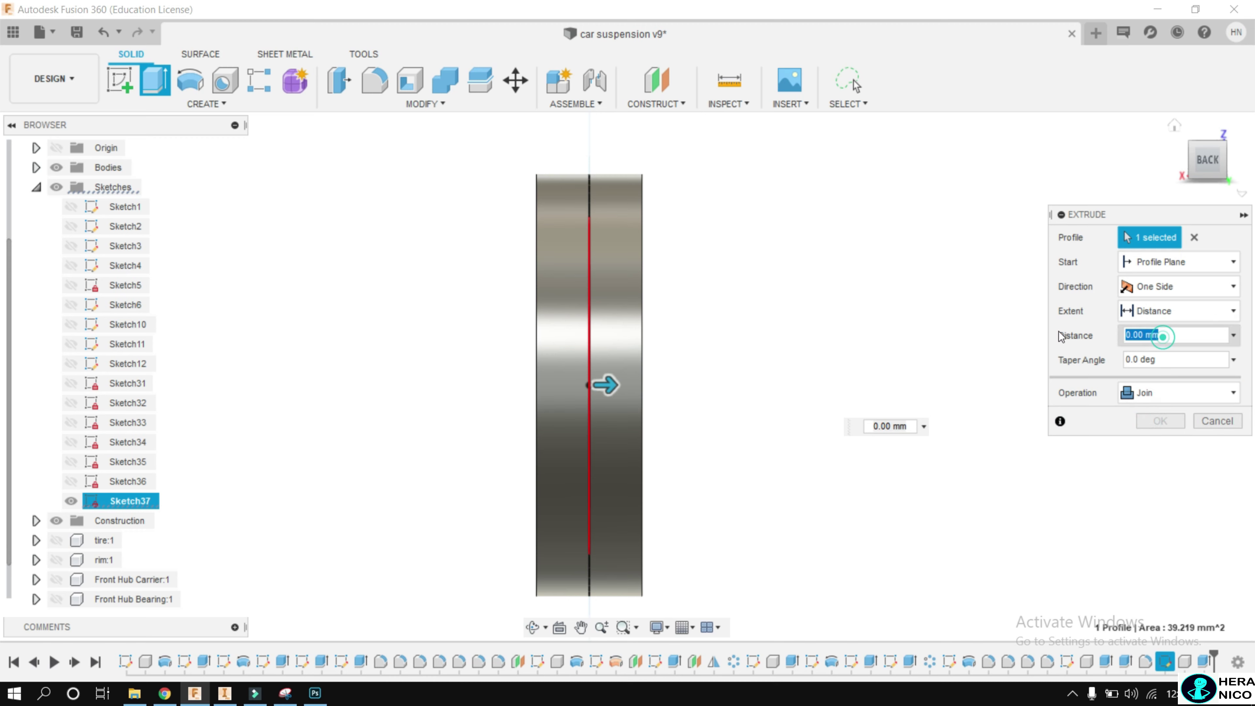
pyautogui.press('BackSpace')
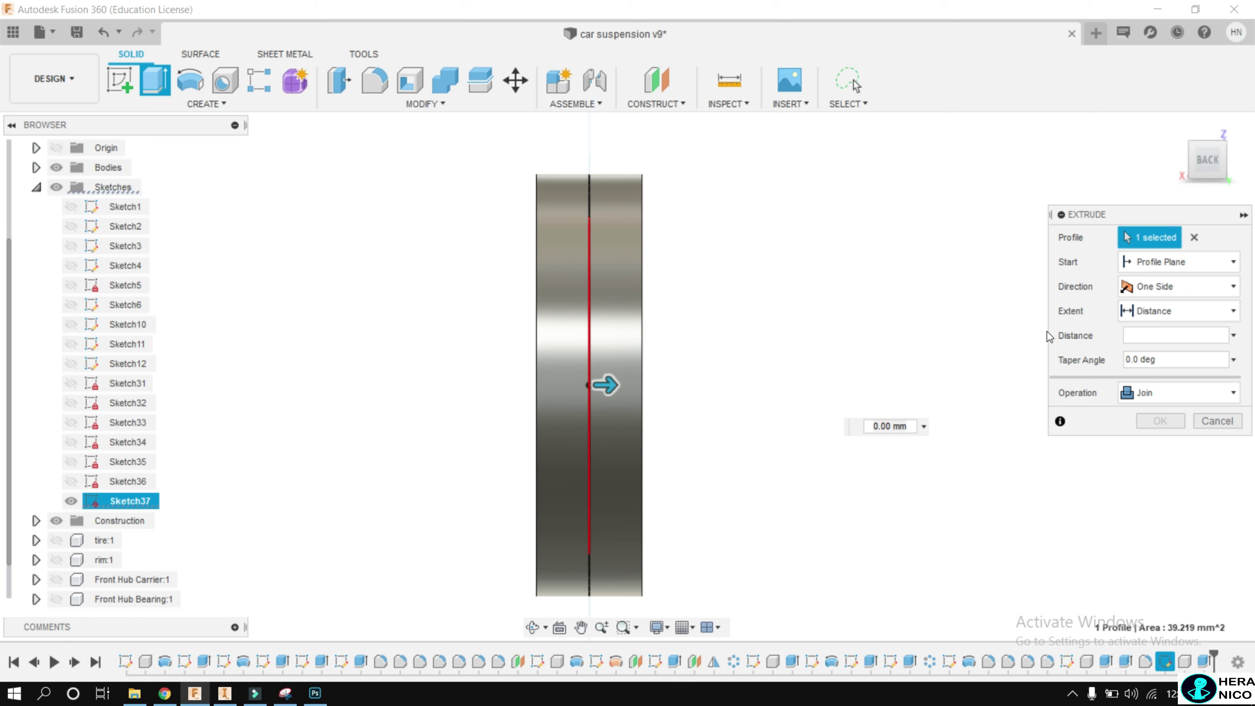
pyautogui.write('2')
pyautogui.write('.')
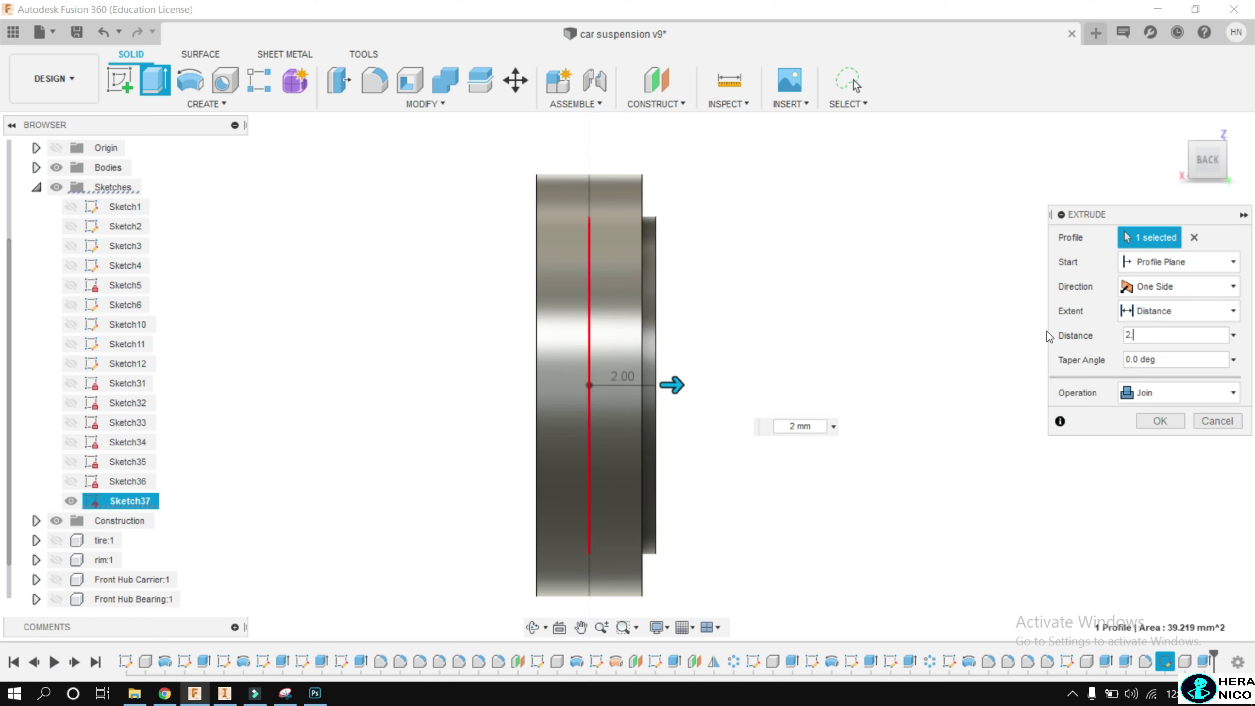
pyautogui.write('92')
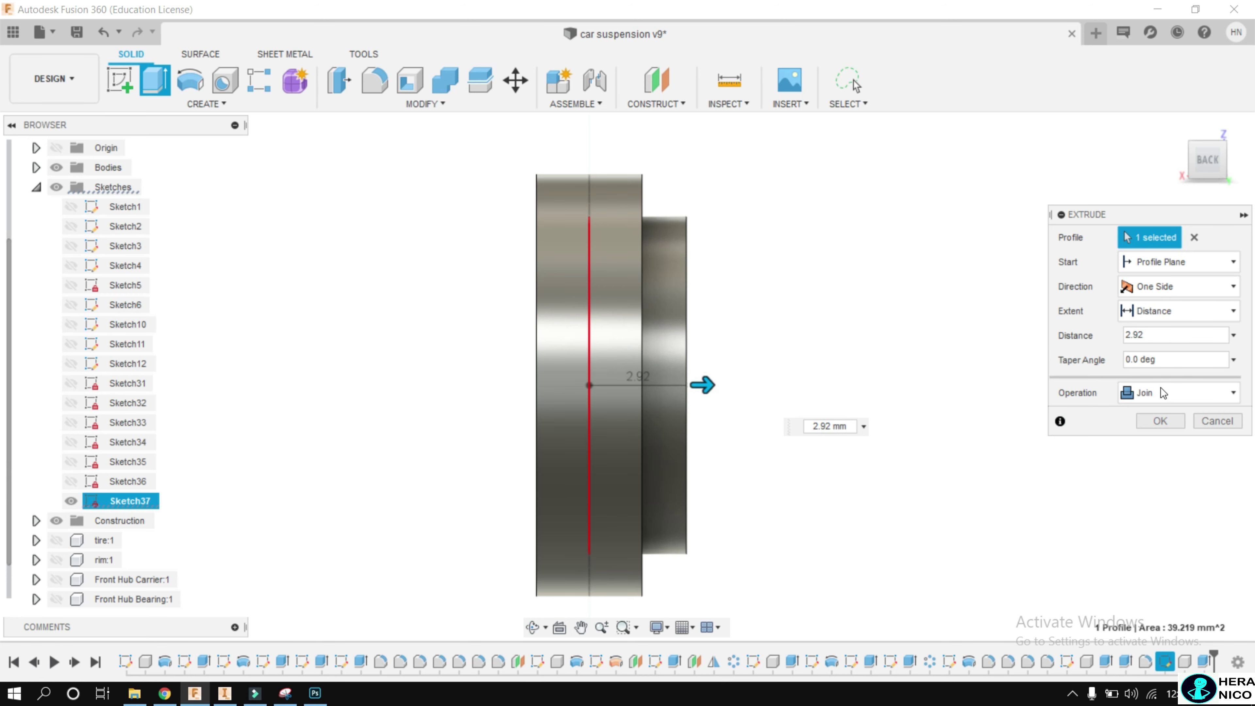
# Make the extrusion Symmetric with whole-length measurement, previewed from an oblique view
pyautogui.click(1155, 315)
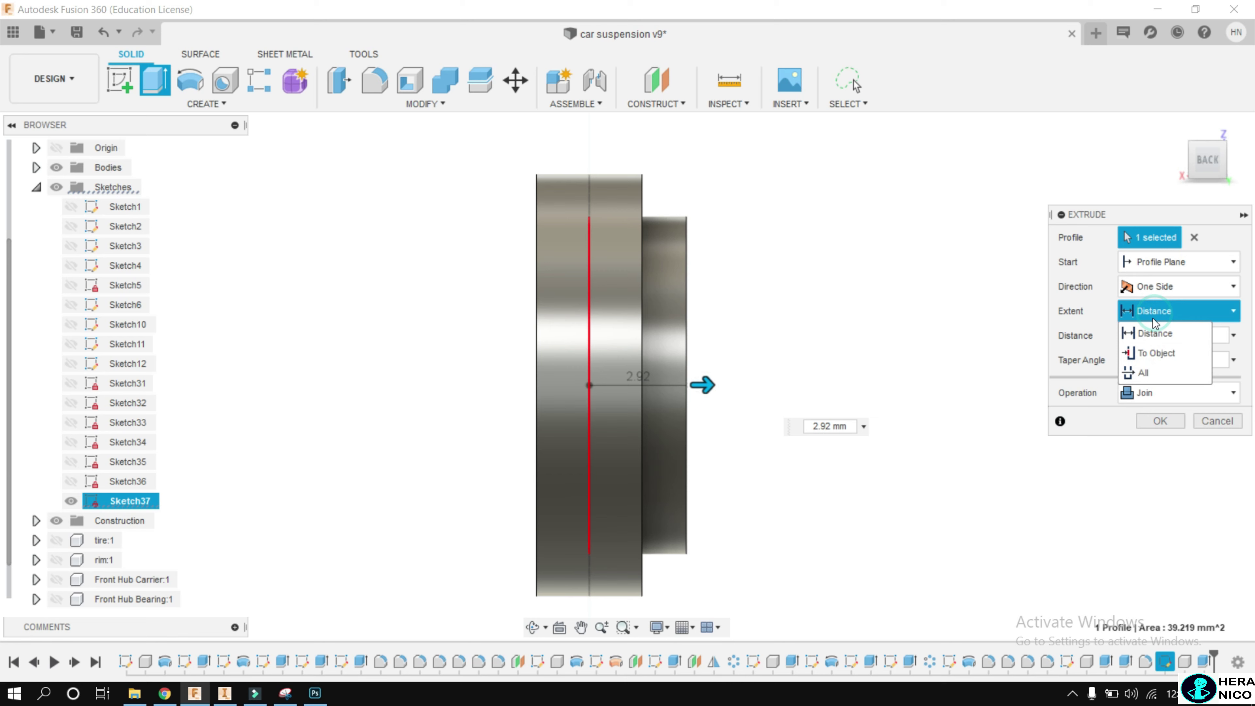
pyautogui.click(1155, 289)
pyautogui.click(1147, 349)
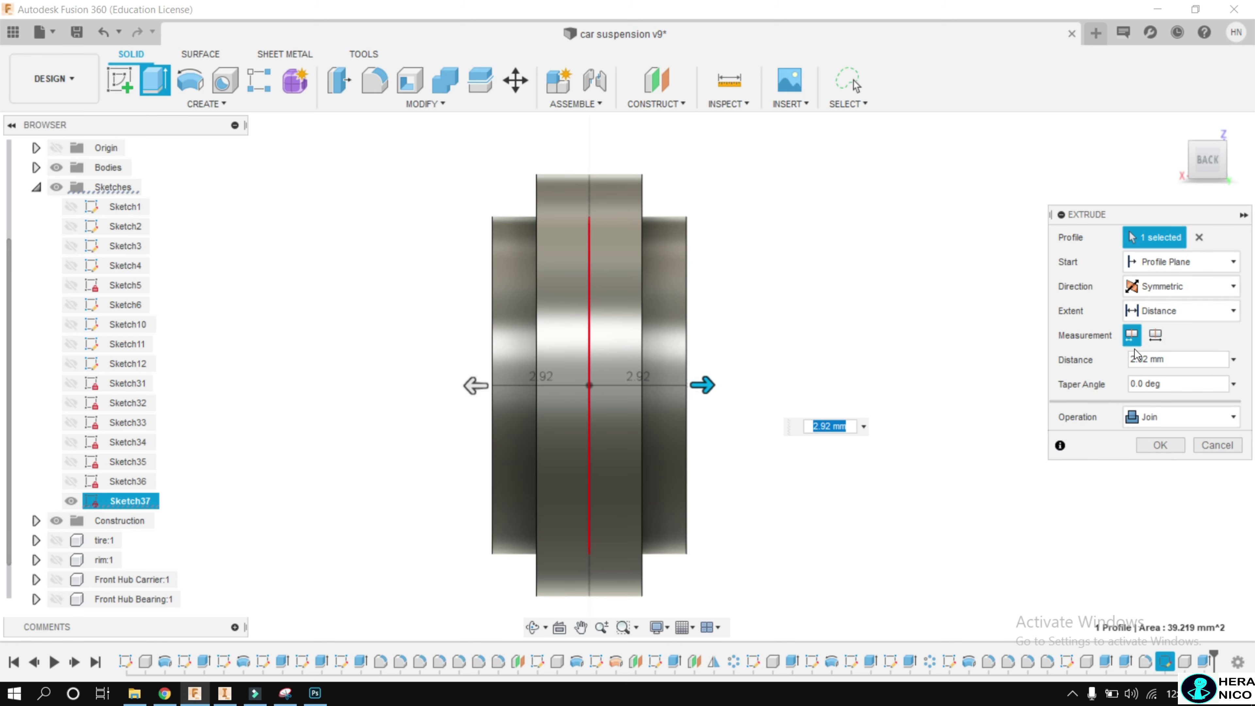
pyautogui.click(1156, 335)
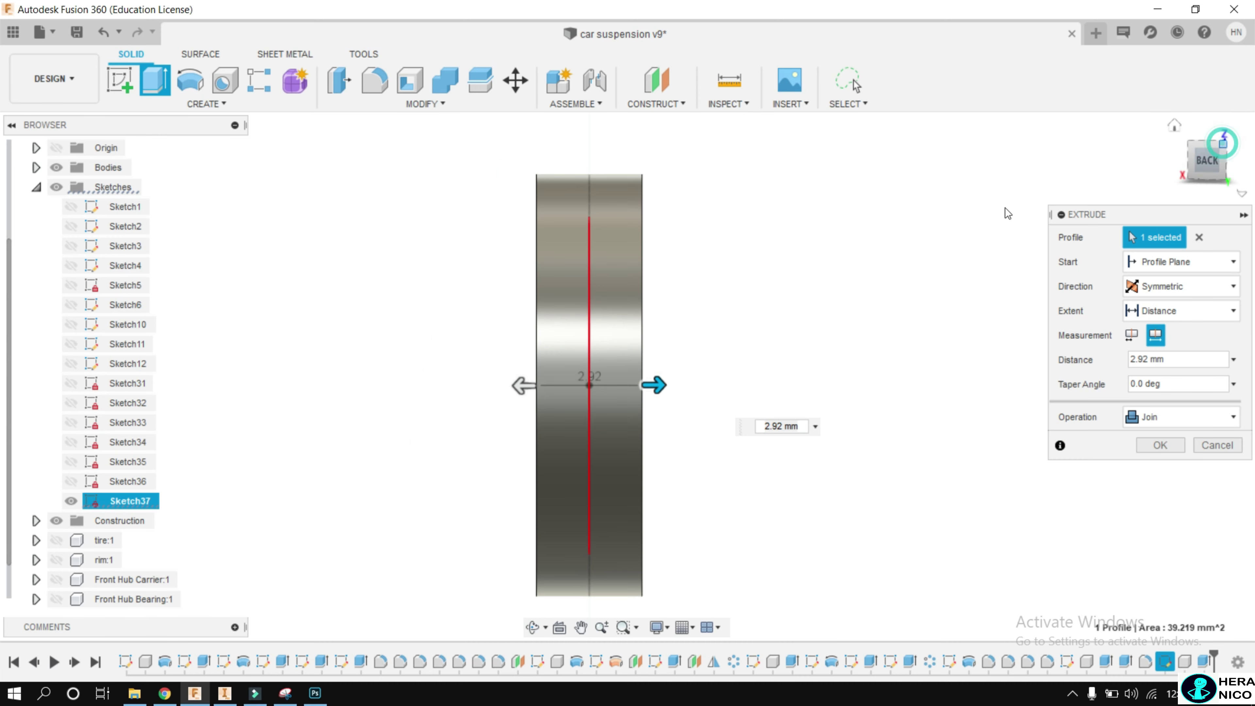
pyautogui.keyDown('shift'); pyautogui.moveTo(1006, 210); pyautogui.dragTo(651, 524, button='middle'); pyautogui.keyUp('shift')
pyautogui.scroll(3, 641, 527)
pyautogui.scroll(1, 635, 457)
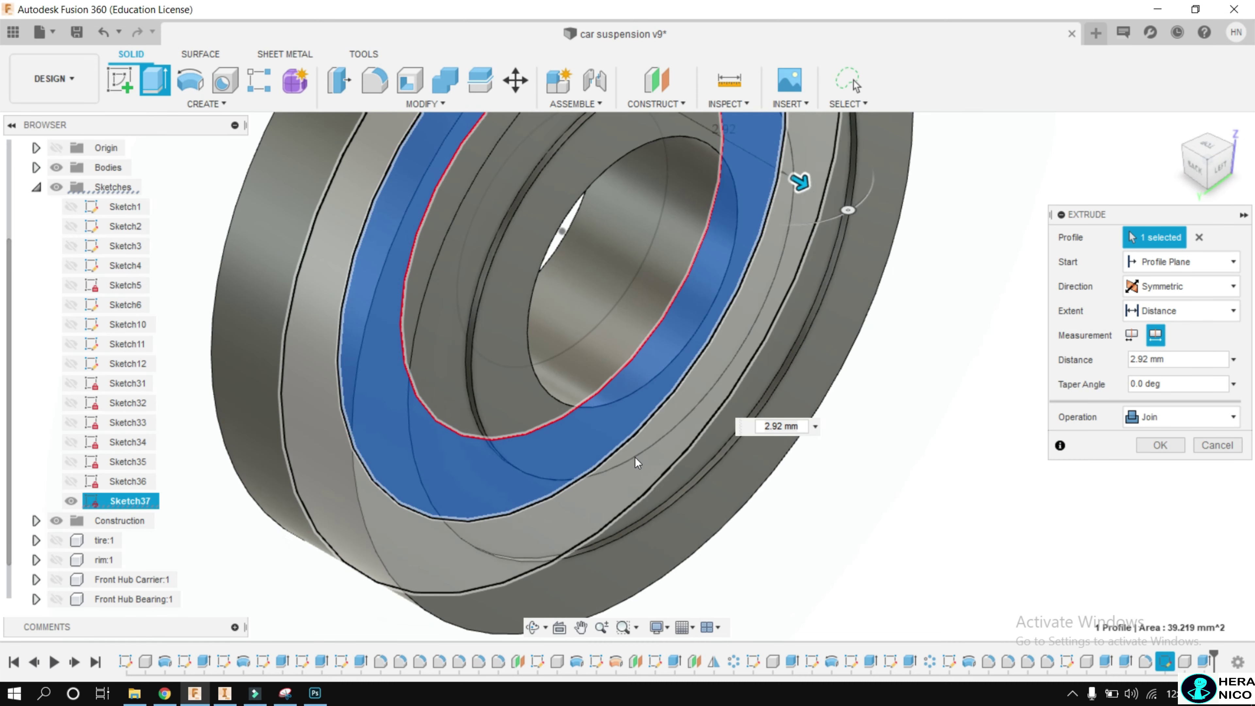
# Confirm the 2.92 mm middle-ring join, hide Sketch37, and view the bearing isometrically
pyautogui.click(1161, 445)
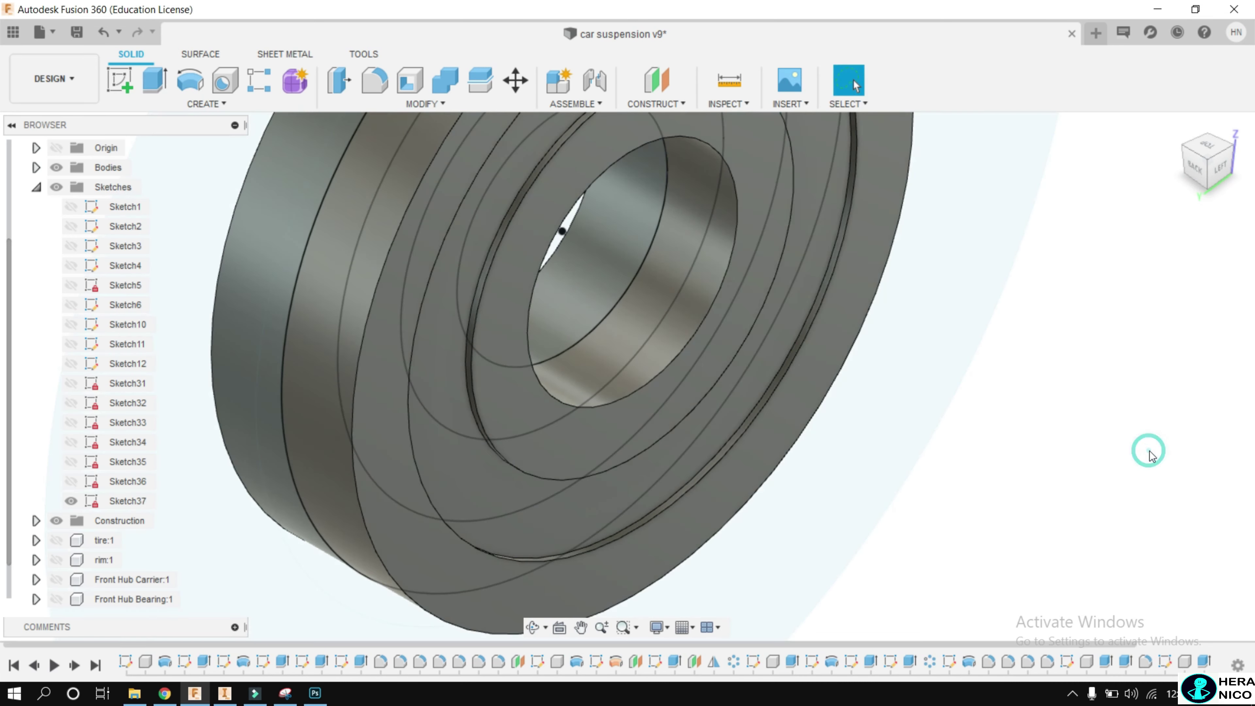
pyautogui.scroll(-2, 1088, 396)
pyautogui.scroll(-3, 1048, 334)
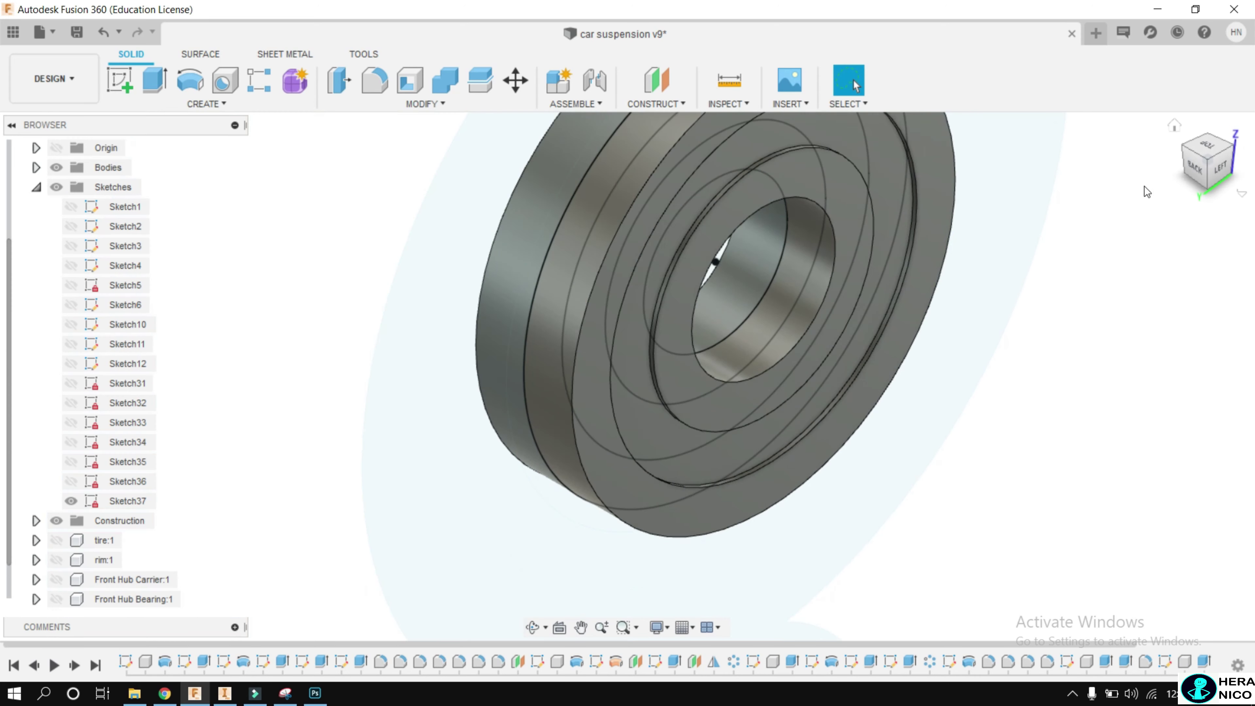
pyautogui.click(1208, 170)
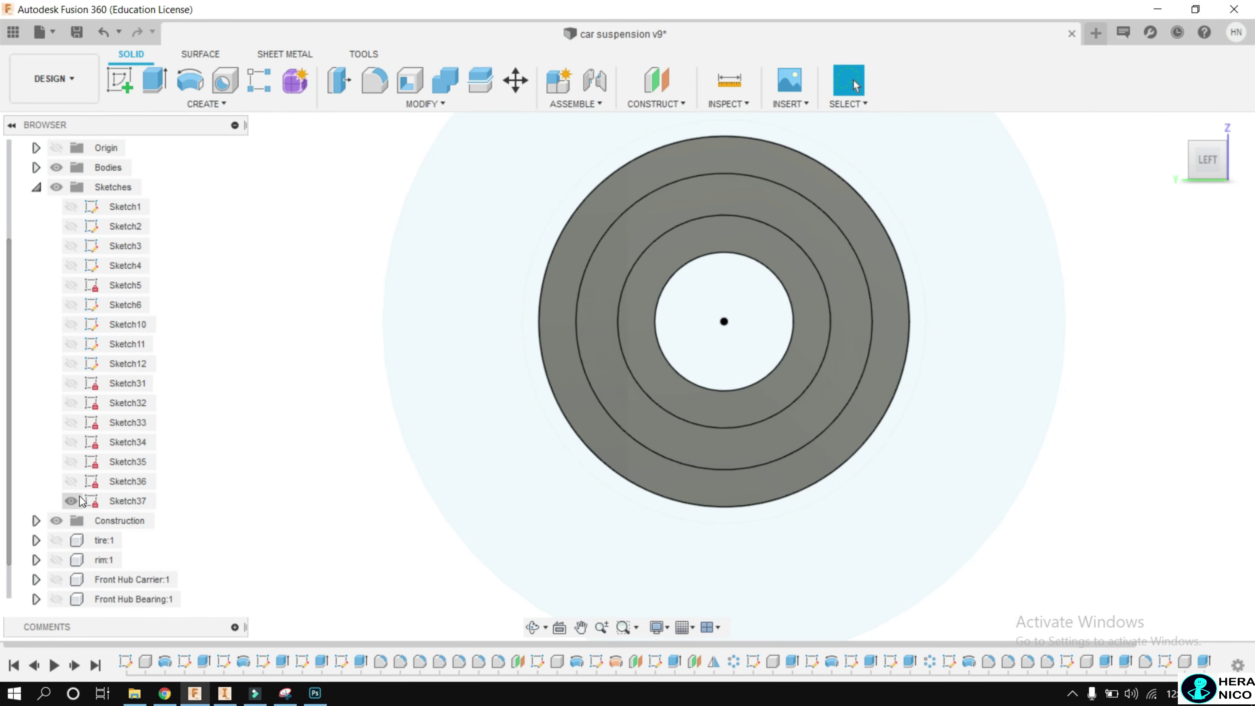
pyautogui.click(71, 501)
pyautogui.scroll(1, 219, 418)
pyautogui.scroll(1, 118, 539)
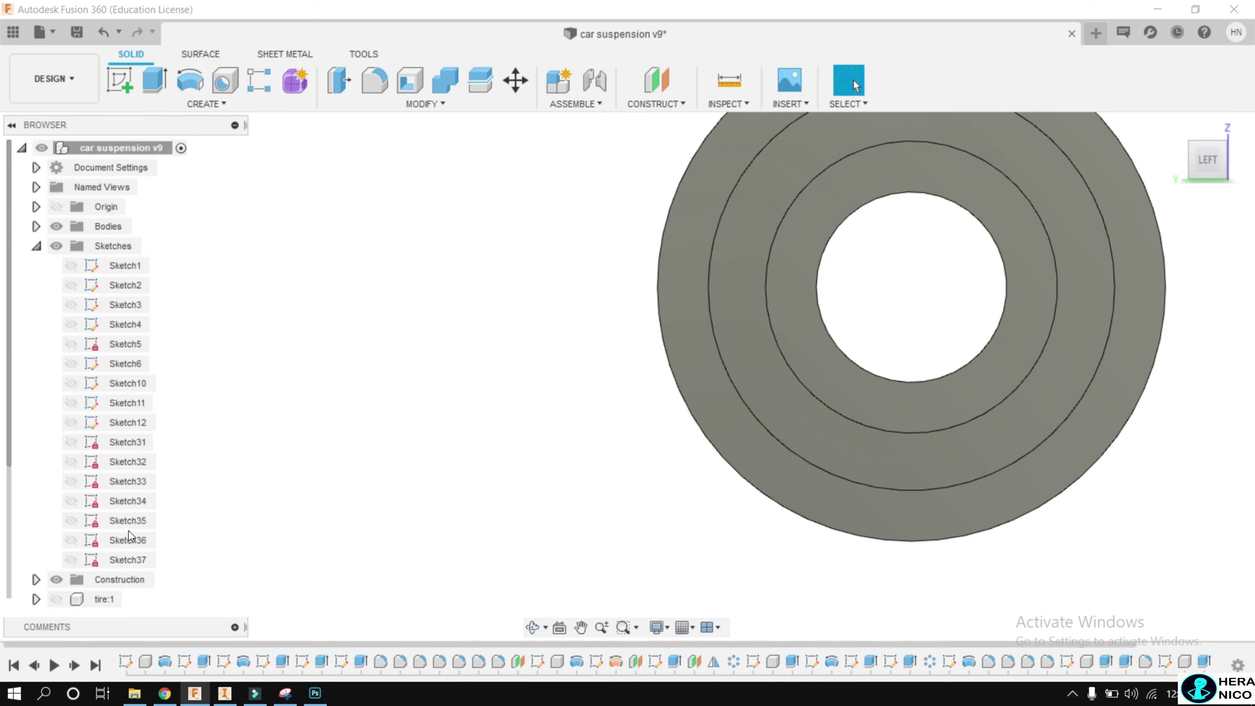
pyautogui.scroll(-2, 123, 545)
pyautogui.scroll(-1, 456, 439)
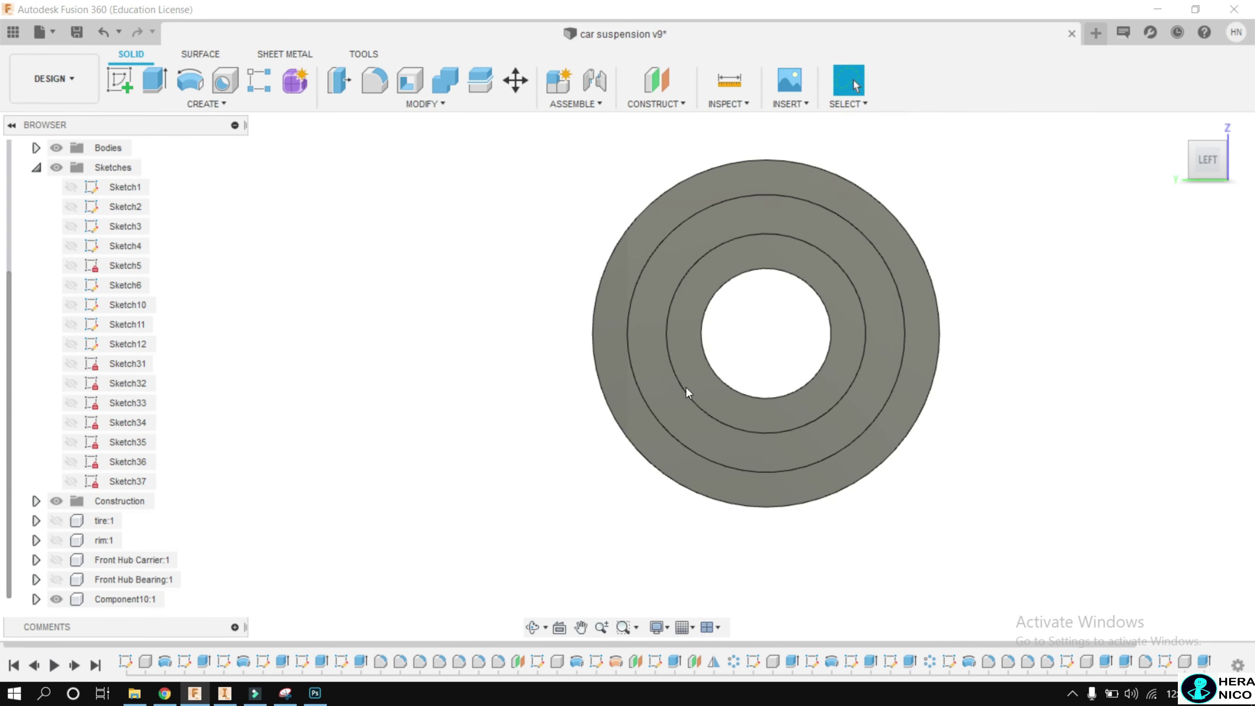
pyautogui.click(1223, 145)
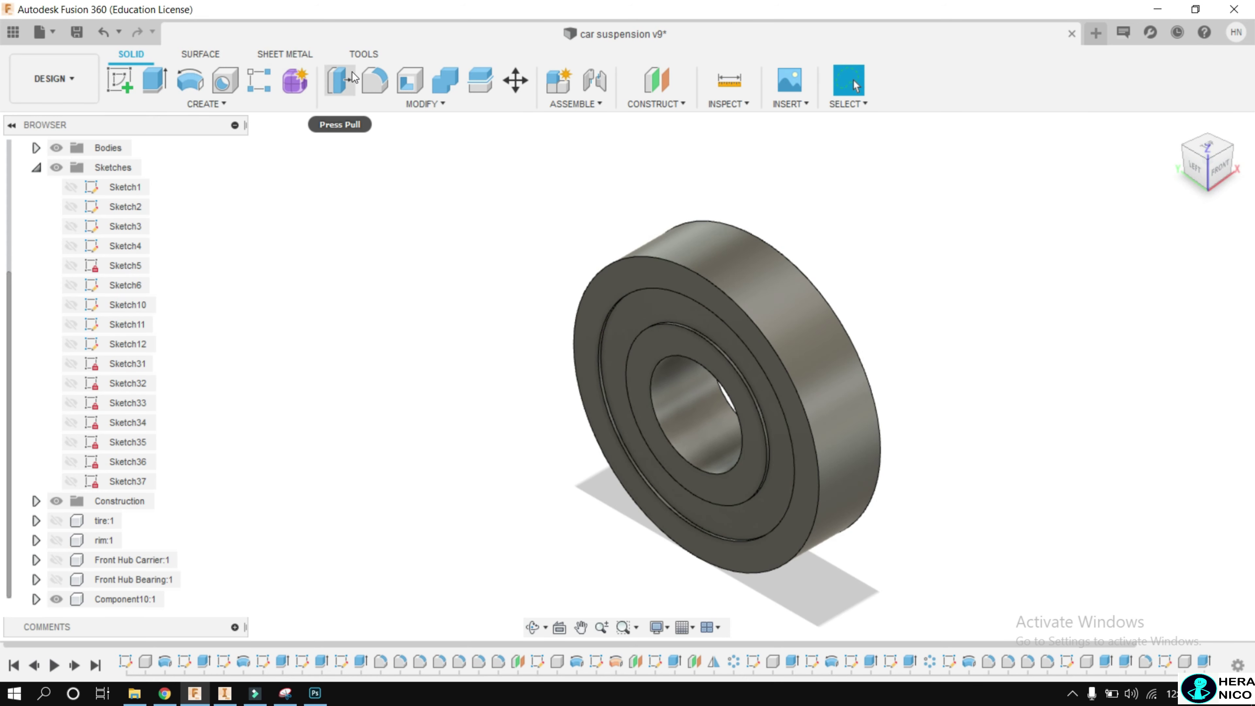
# Select the front and back outer edges and both hole edges for a fillet
pyautogui.click(374, 80)
pyautogui.scroll(2, 811, 441)
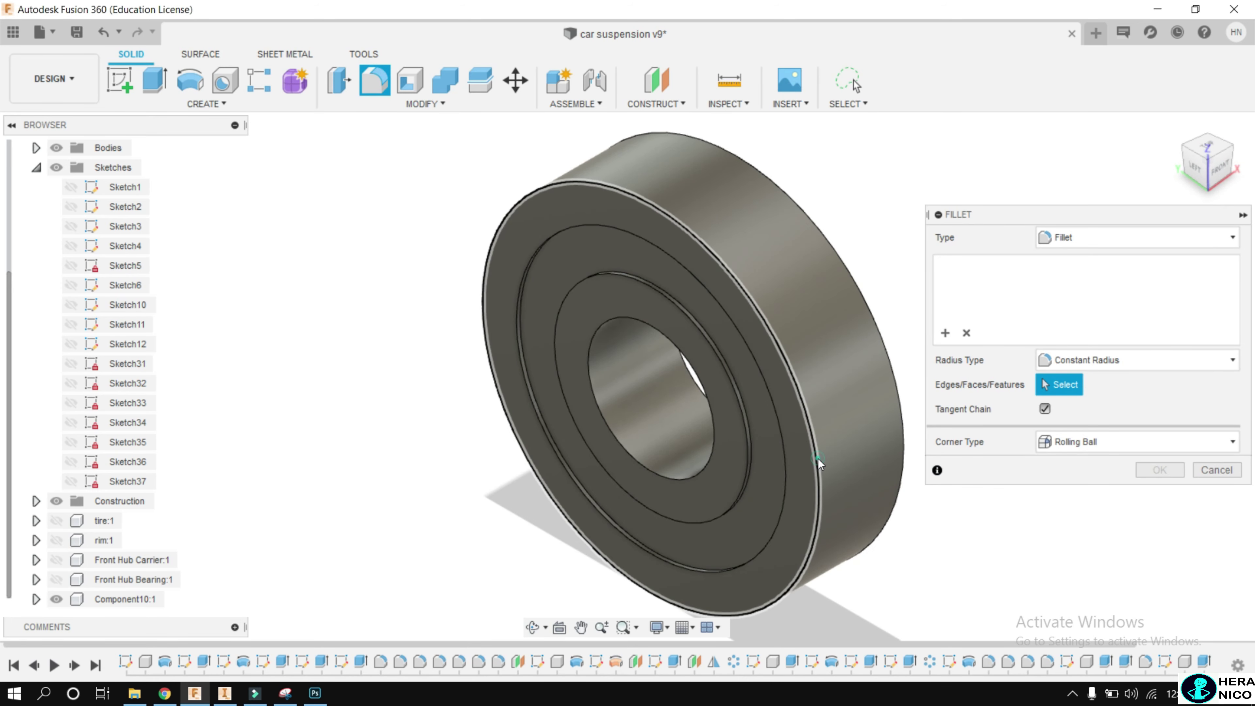
pyautogui.click(818, 459)
pyautogui.click(716, 457)
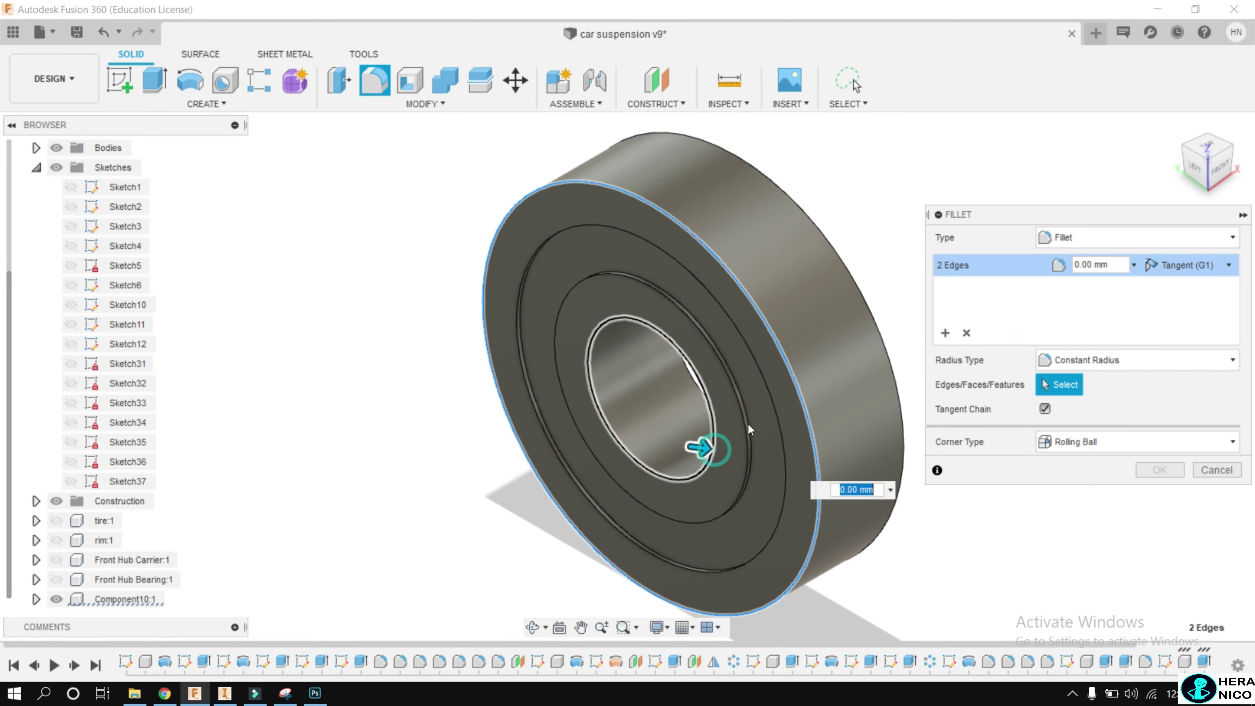
pyautogui.click(873, 324)
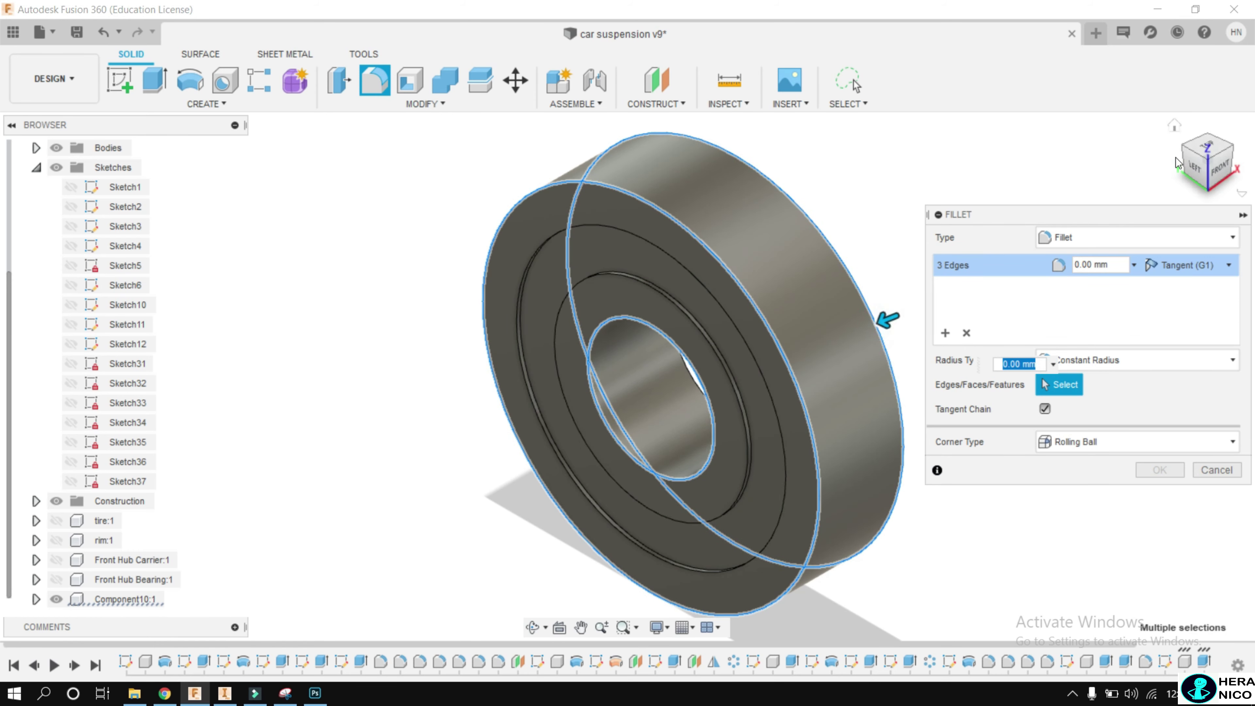
pyautogui.click(1188, 154)
pyautogui.click(1188, 155)
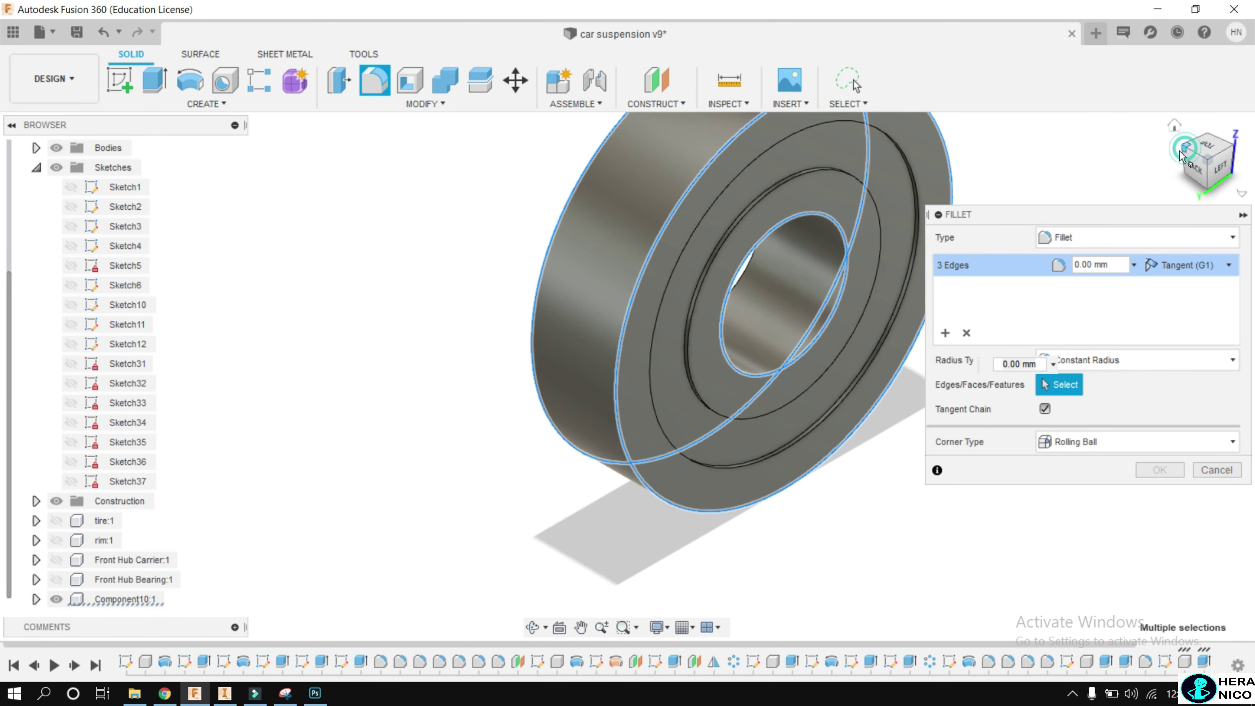
pyautogui.click(566, 341)
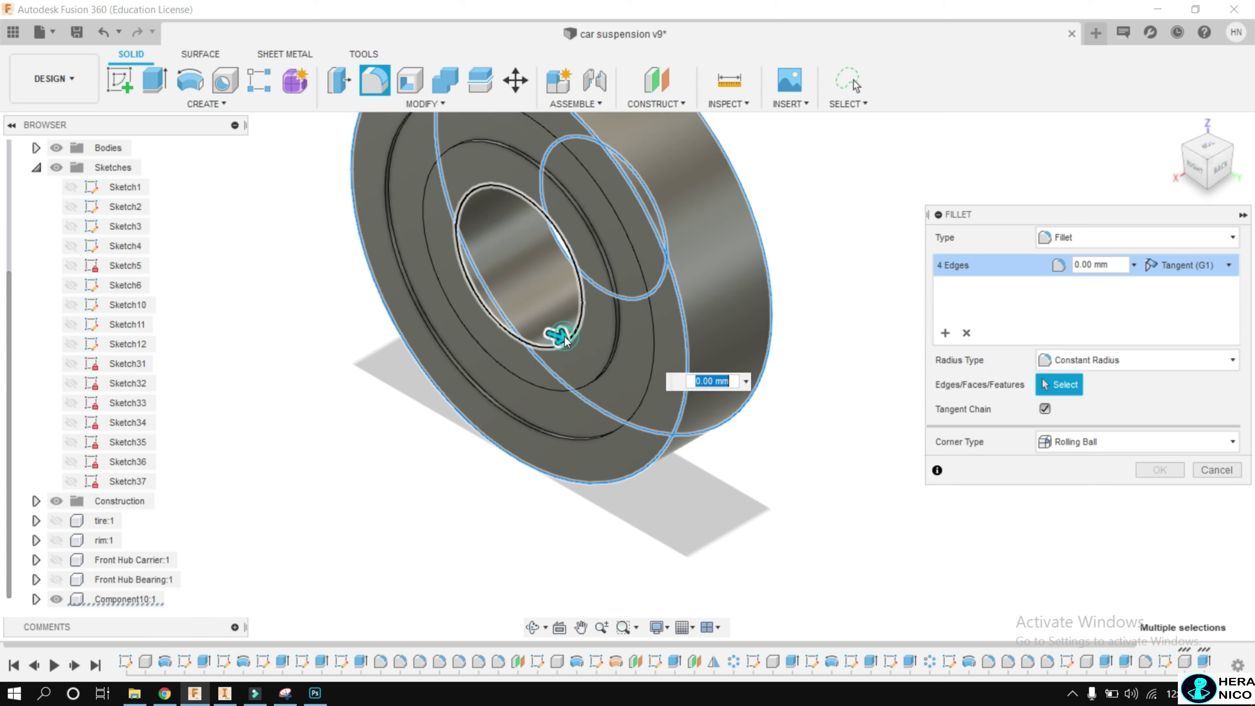
# Correct the fillet radius to 0.3 mm and apply it
pyautogui.write('2')
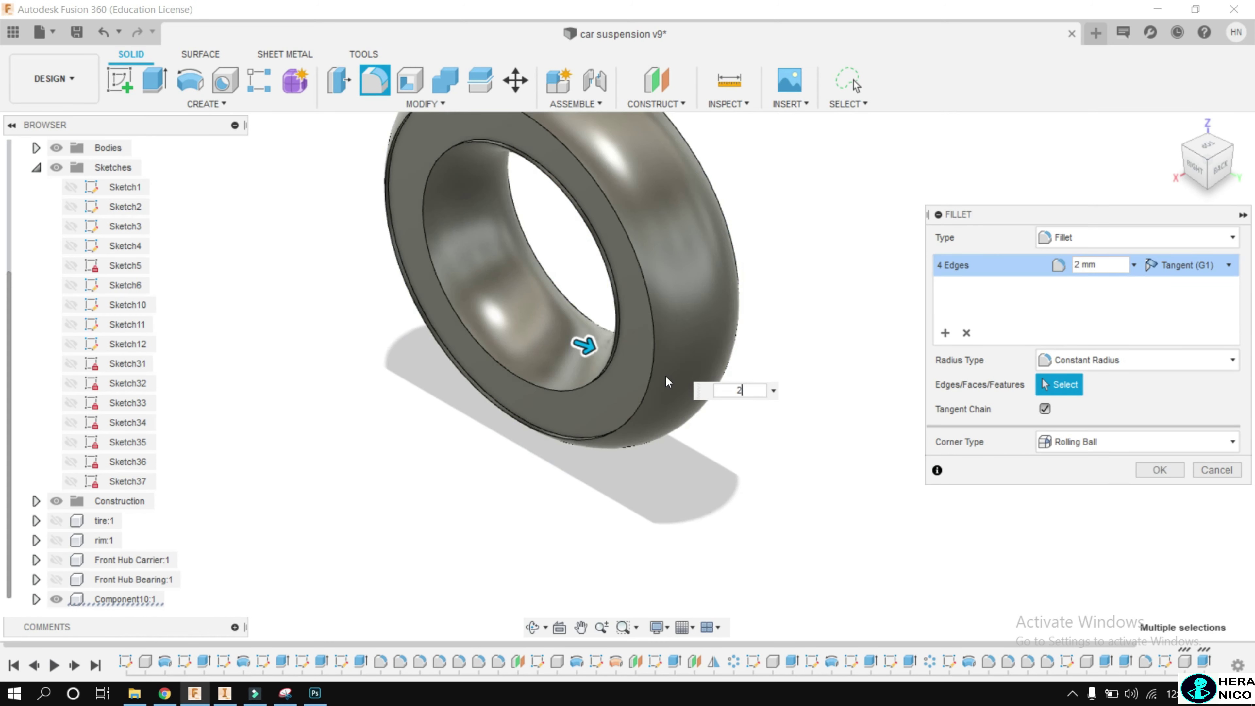
pyautogui.write('-.3')
pyautogui.click(1089, 266)
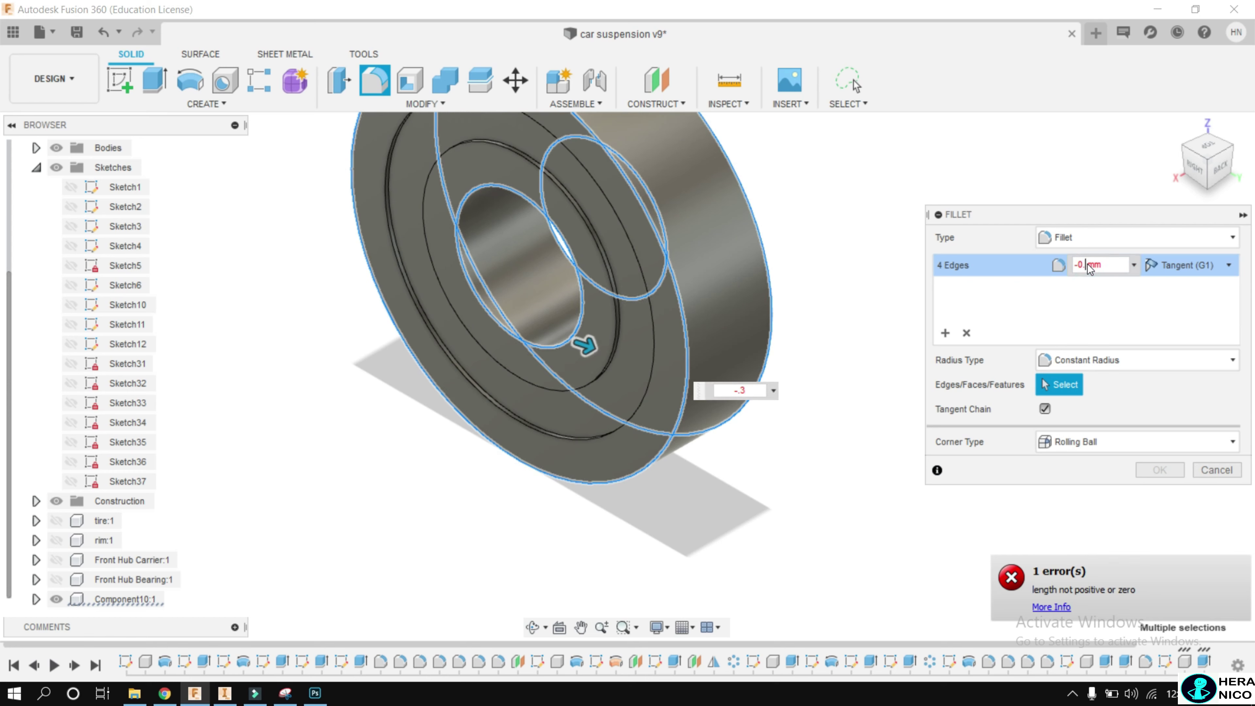
pyautogui.press('BackSpace')
pyautogui.press('BackSpace')
pyautogui.press('BackSpace')
pyautogui.write('0')
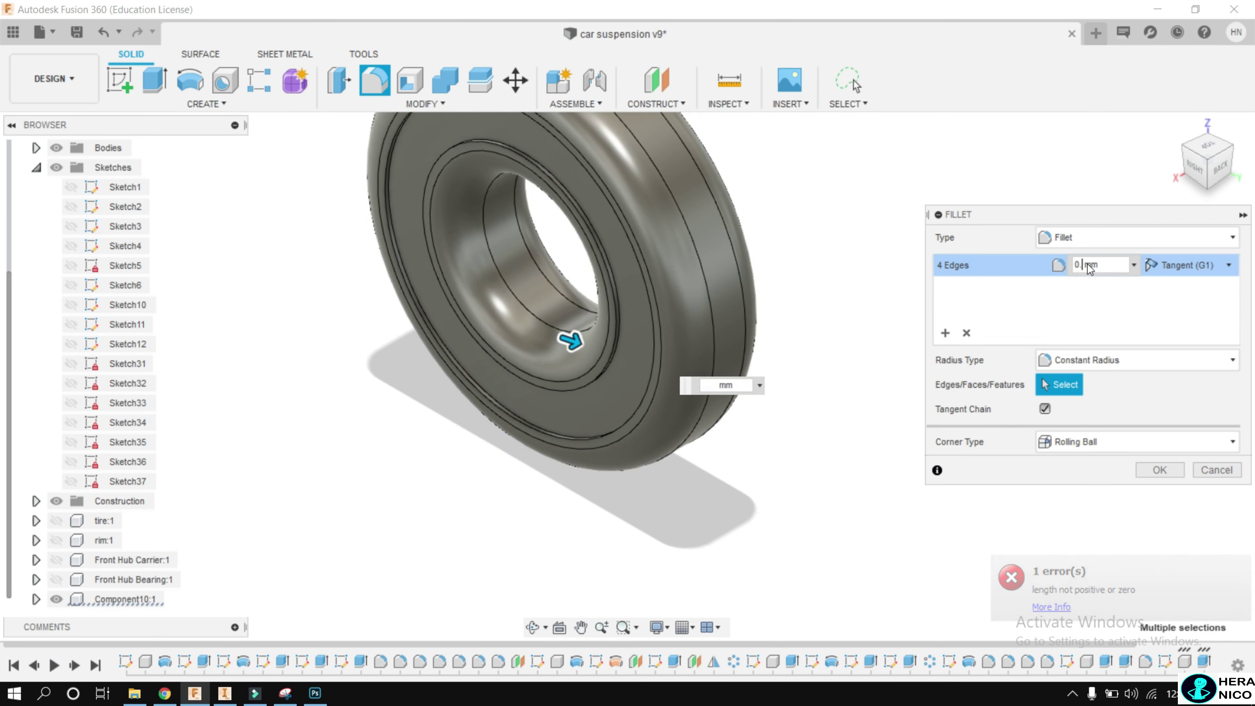
pyautogui.write('.3')
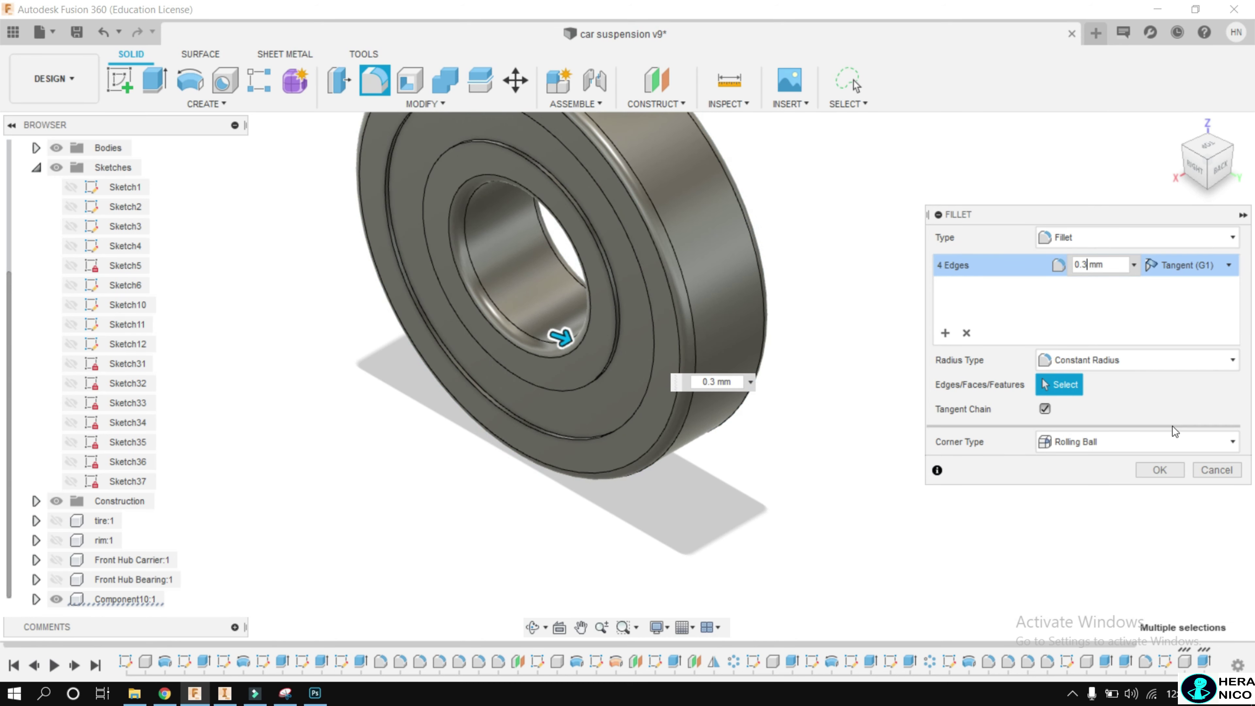
pyautogui.click(1160, 469)
pyautogui.scroll(-2, 551, 326)
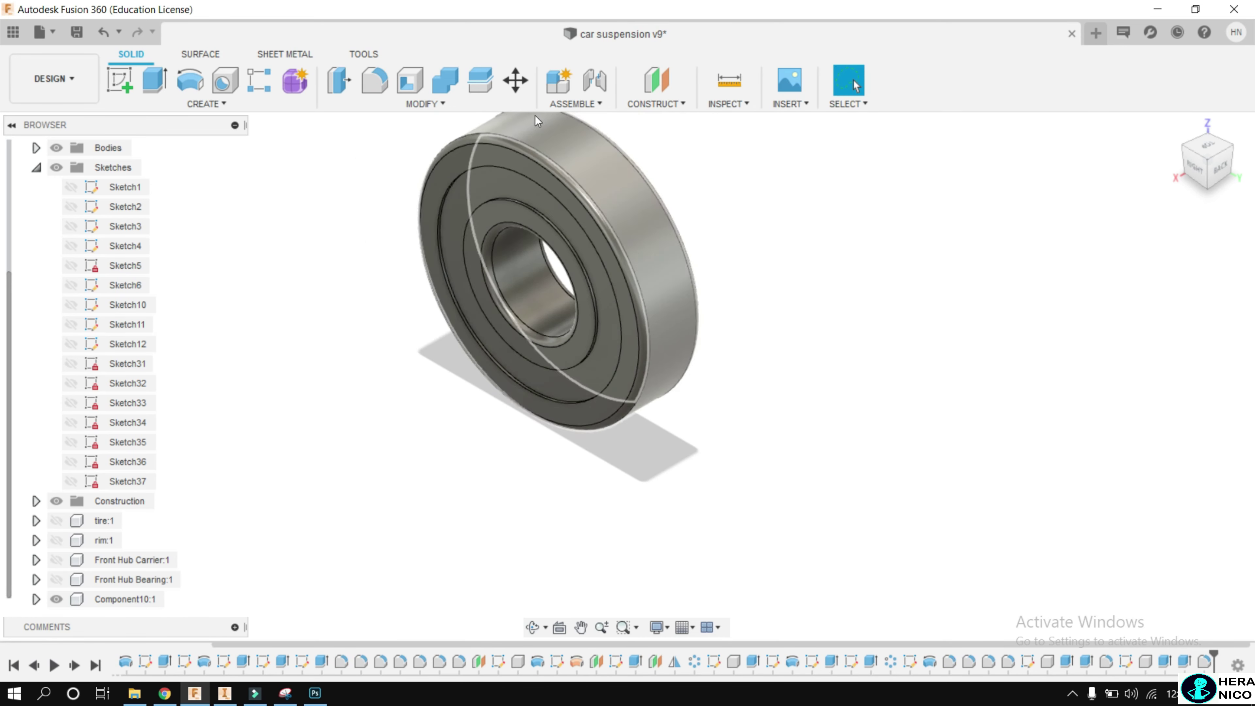
# From a 3/4 view, switch from DESIGN to RENDER and set the camera to Orthographic
pyautogui.scroll(3, 514, 123)
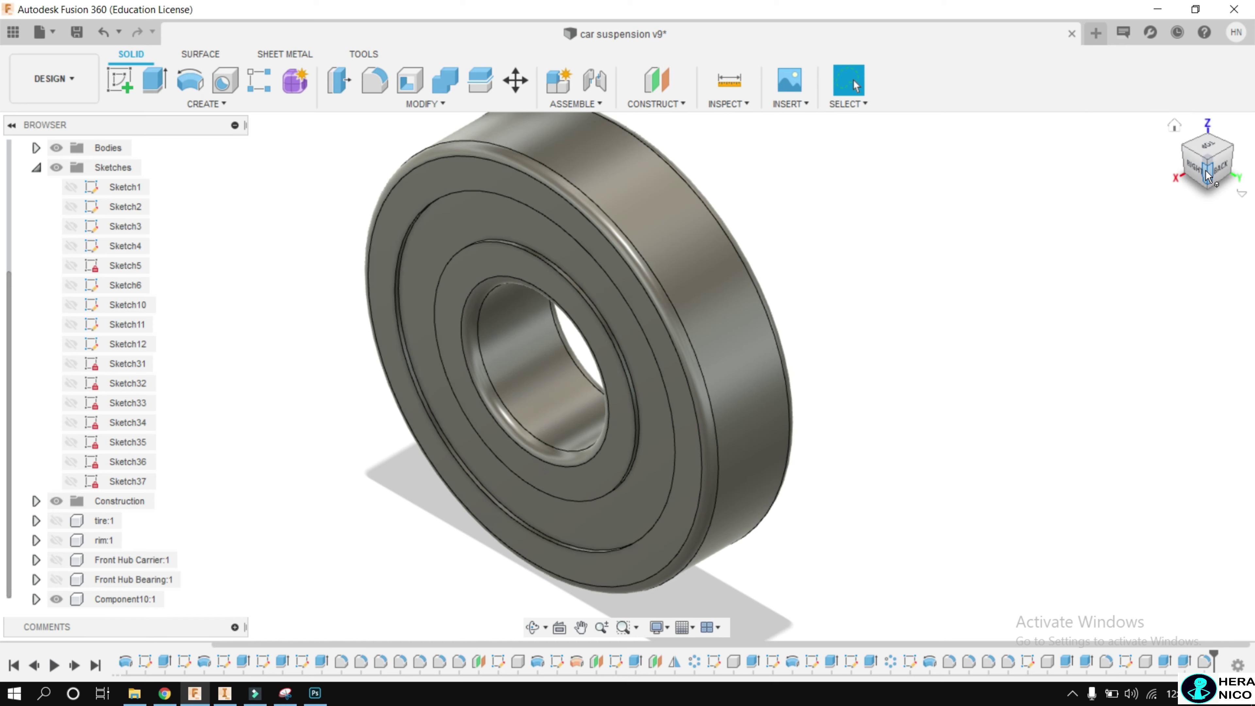
pyautogui.click(1193, 168)
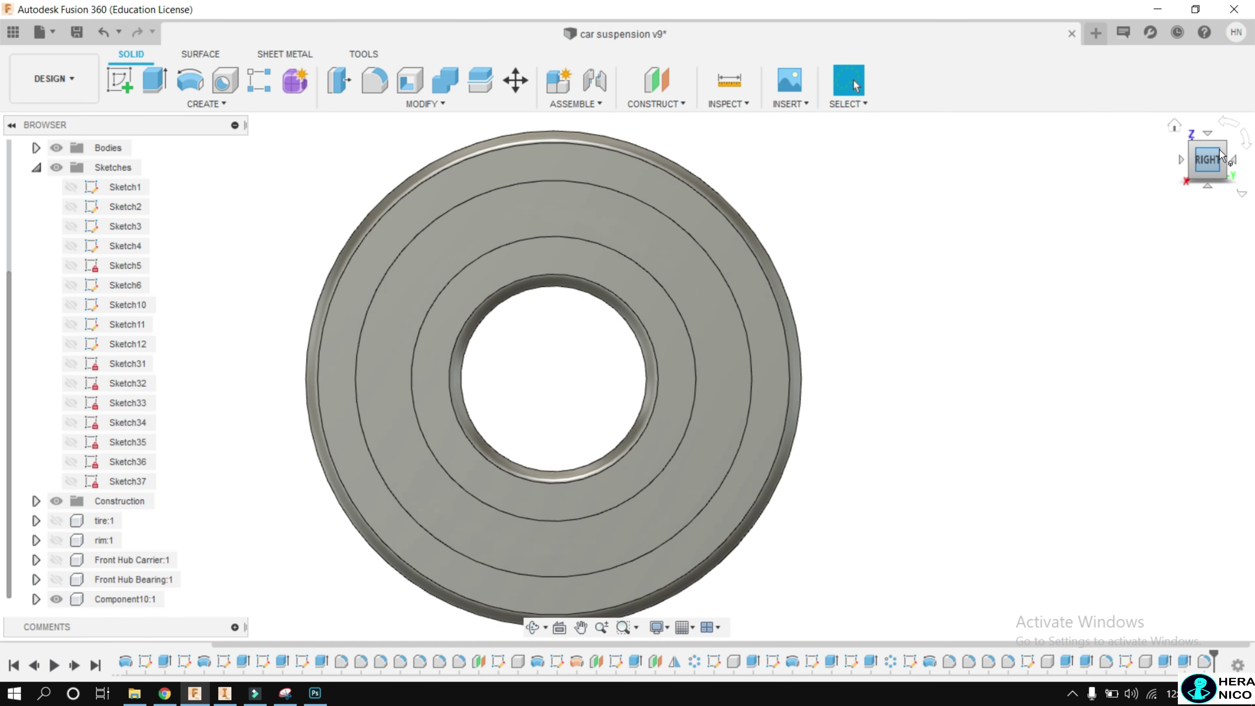
pyautogui.click(1220, 152)
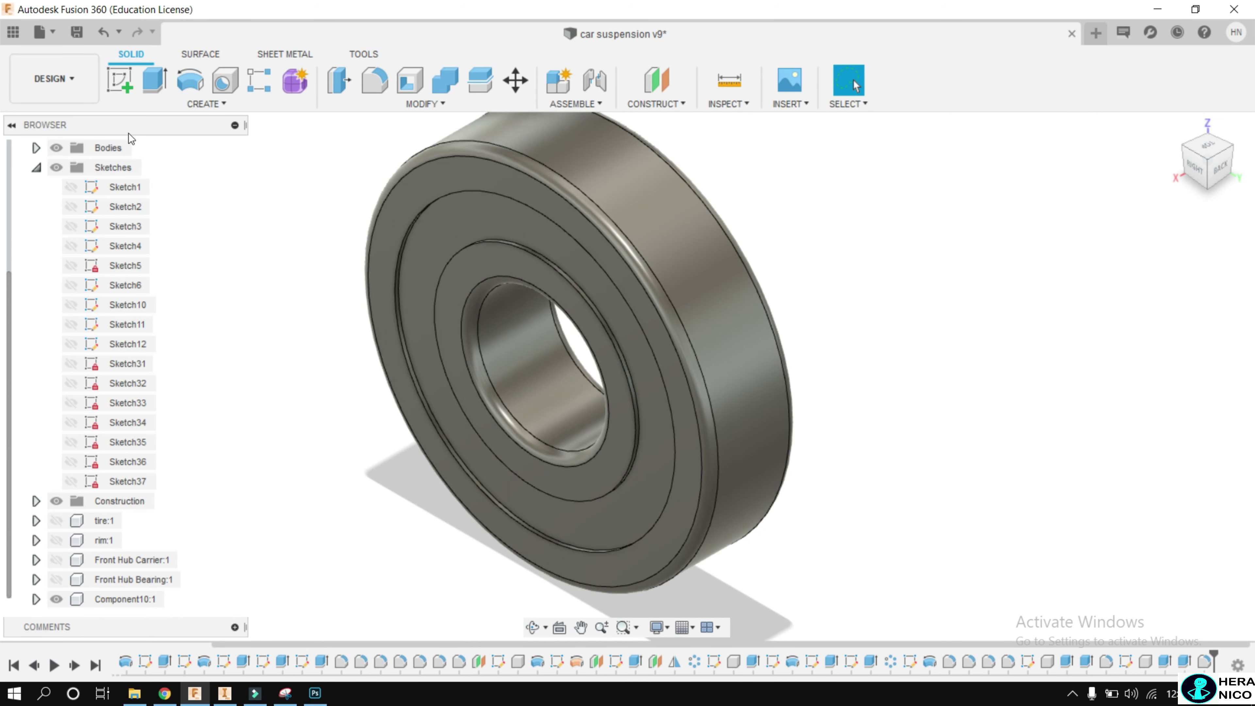
pyautogui.click(55, 84)
pyautogui.click(22, 147)
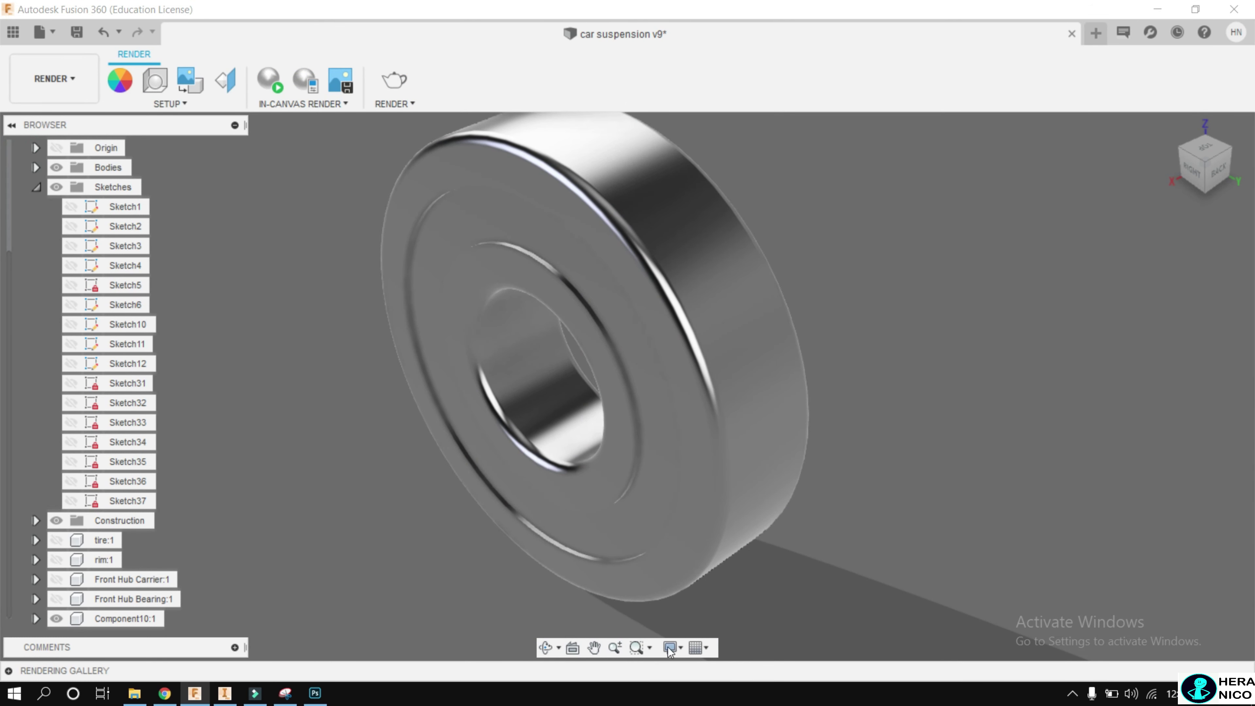
pyautogui.click(679, 648)
pyautogui.moveTo(707, 607)
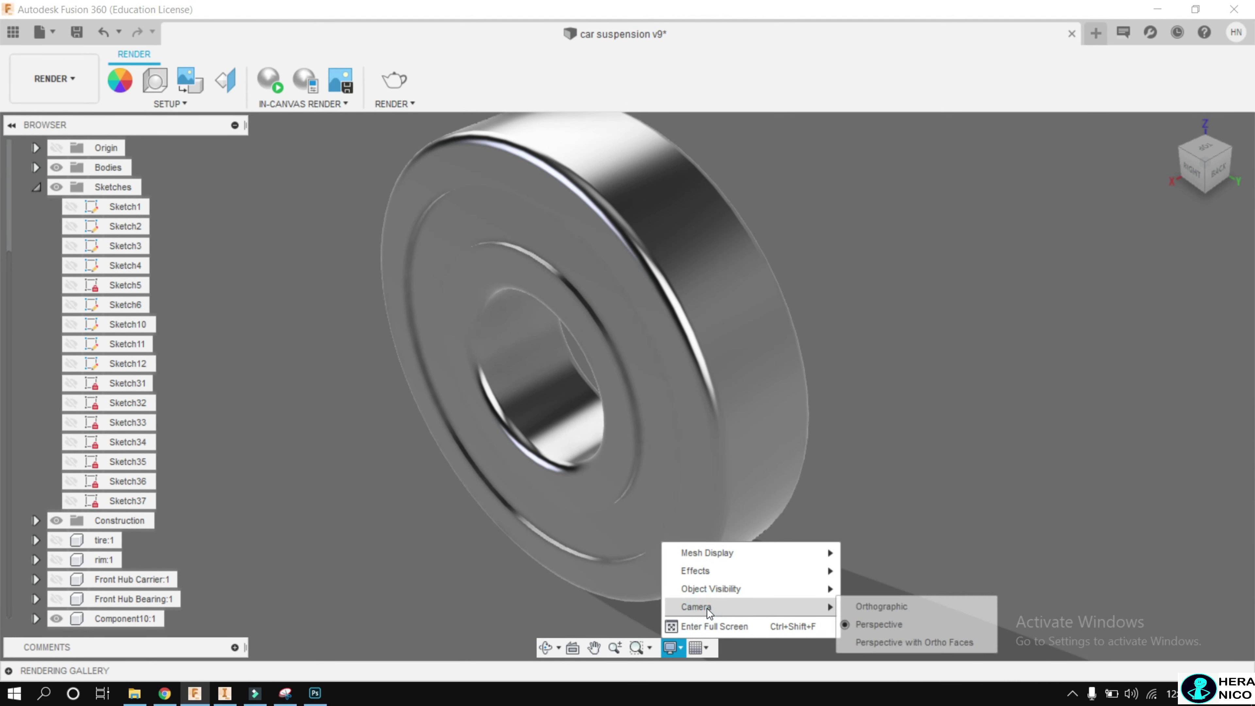
pyautogui.click(862, 607)
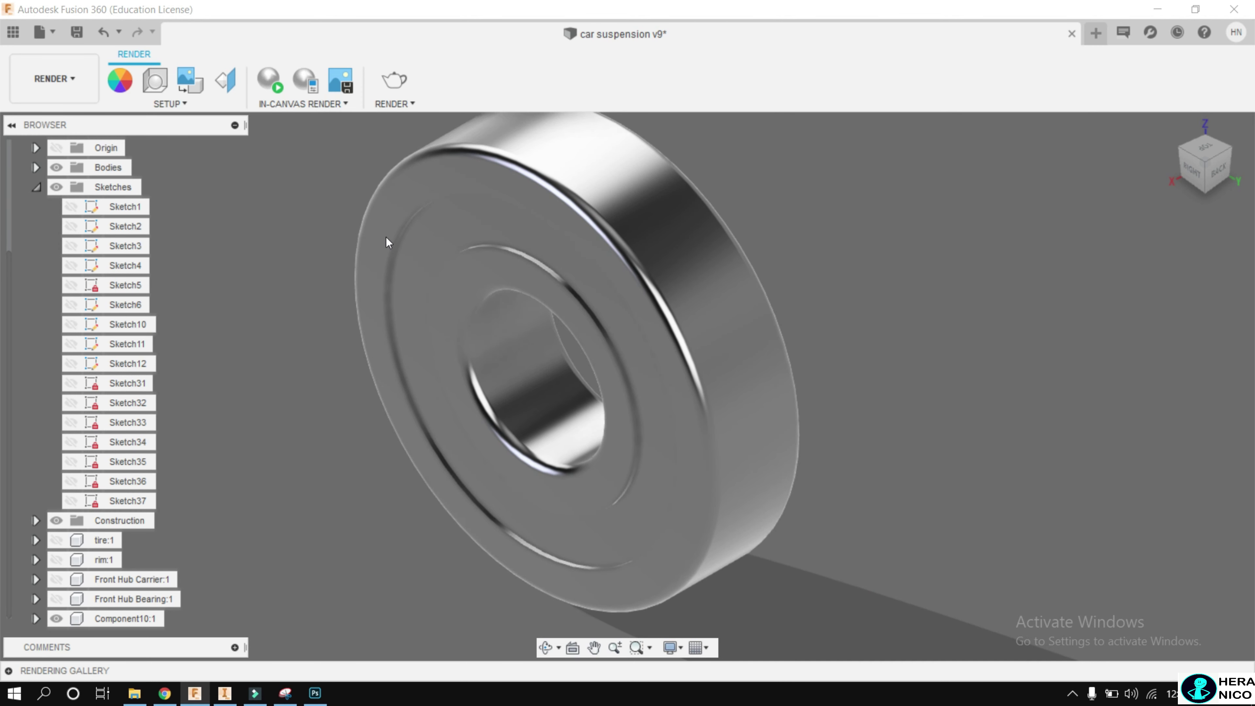
# Apply red appearance to the whole bearing body and grey to the middle ring, then close Appearance
pyautogui.click(119, 83)
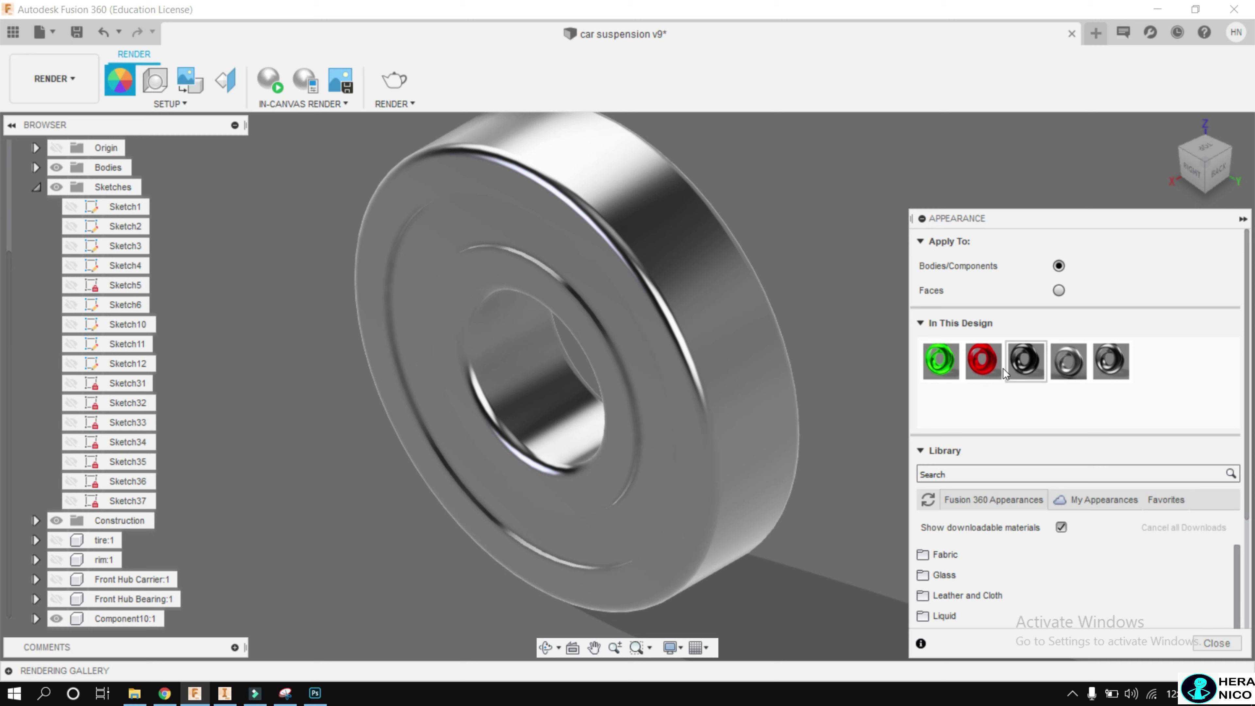
pyautogui.moveTo(983, 366)
pyautogui.mouseDown()
pyautogui.moveTo(663, 303)
pyautogui.moveTo(644, 401)
pyautogui.mouseUp()
pyautogui.moveTo(1206, 157)
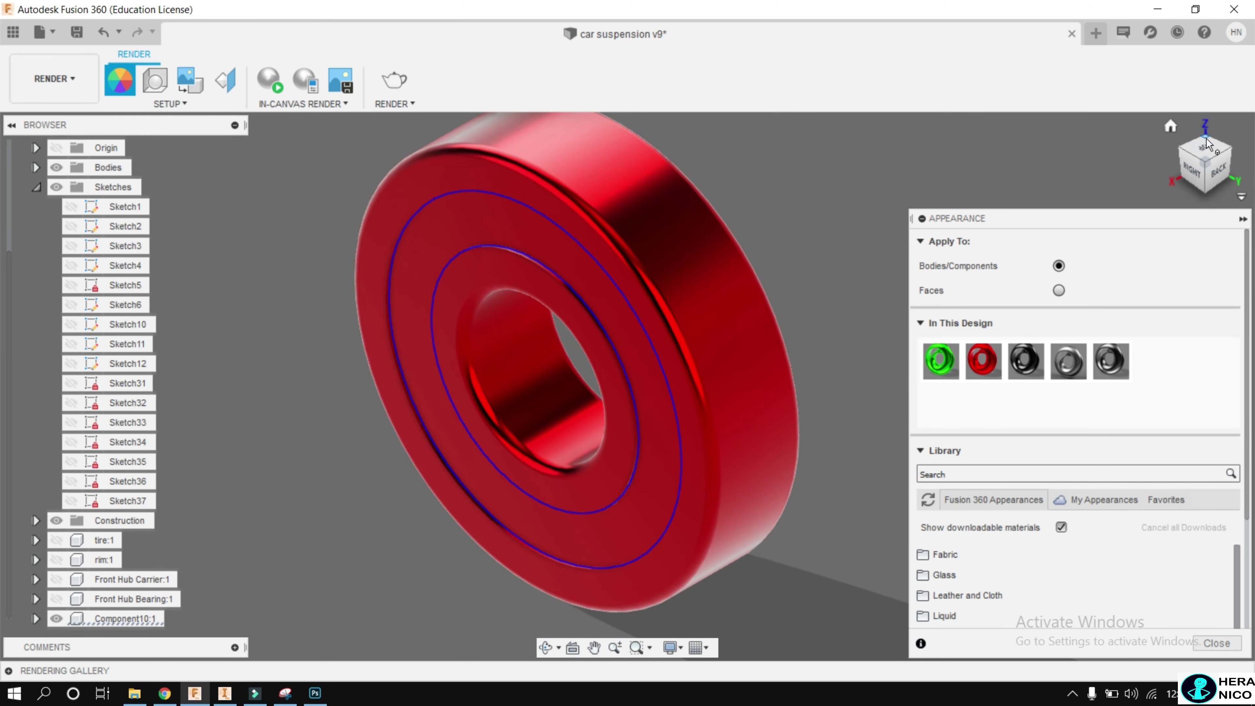
pyautogui.click(1228, 148)
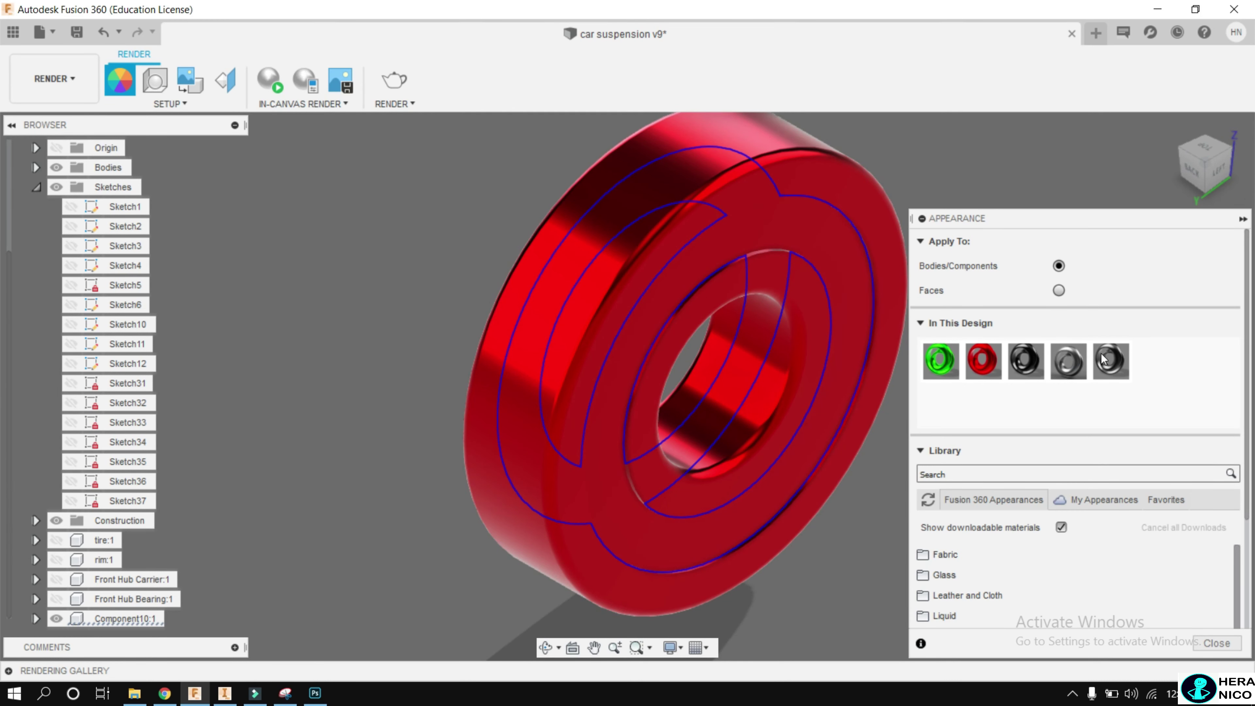
pyautogui.moveTo(1103, 359)
pyautogui.mouseDown()
pyautogui.moveTo(658, 299)
pyautogui.moveTo(668, 291)
pyautogui.mouseUp()
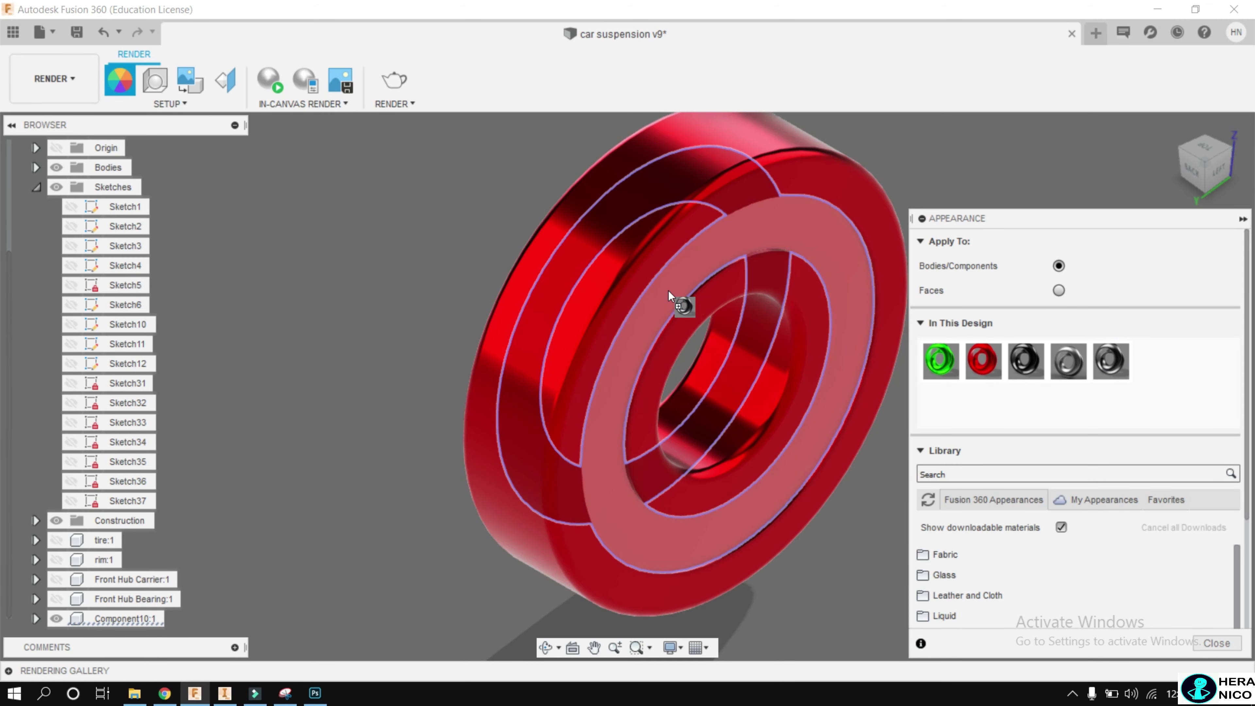
pyautogui.click(1181, 147)
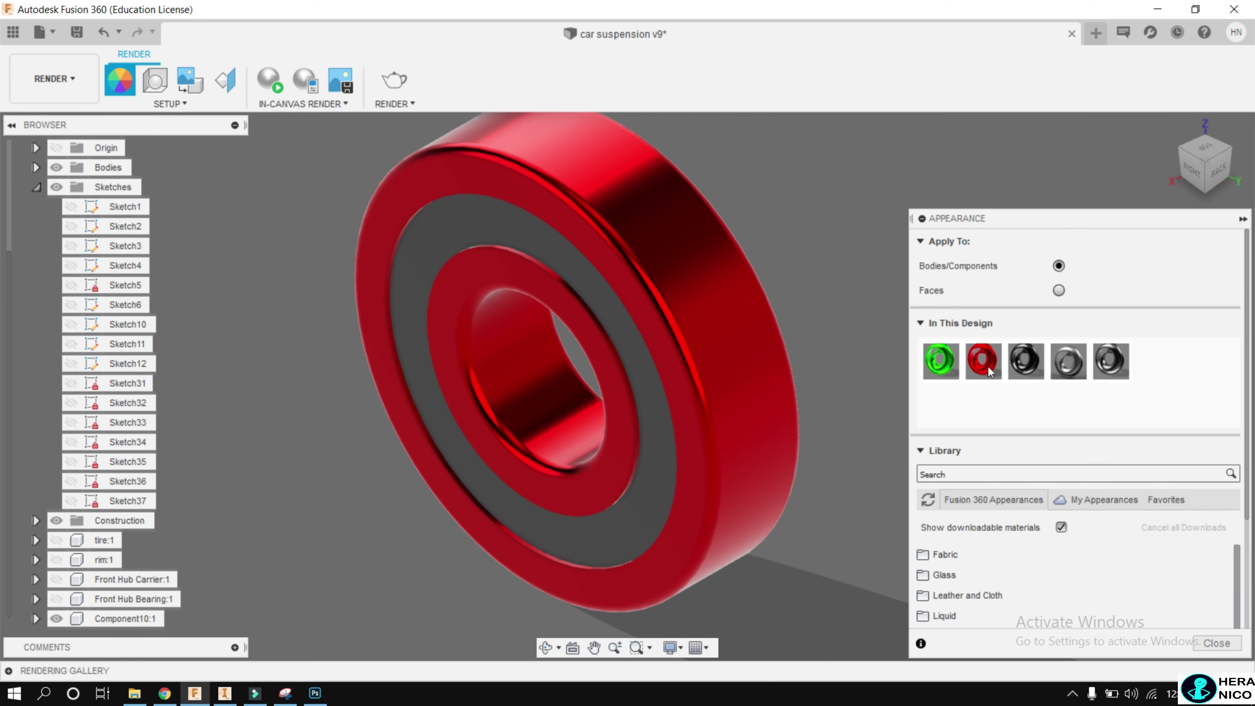
pyautogui.click(1218, 644)
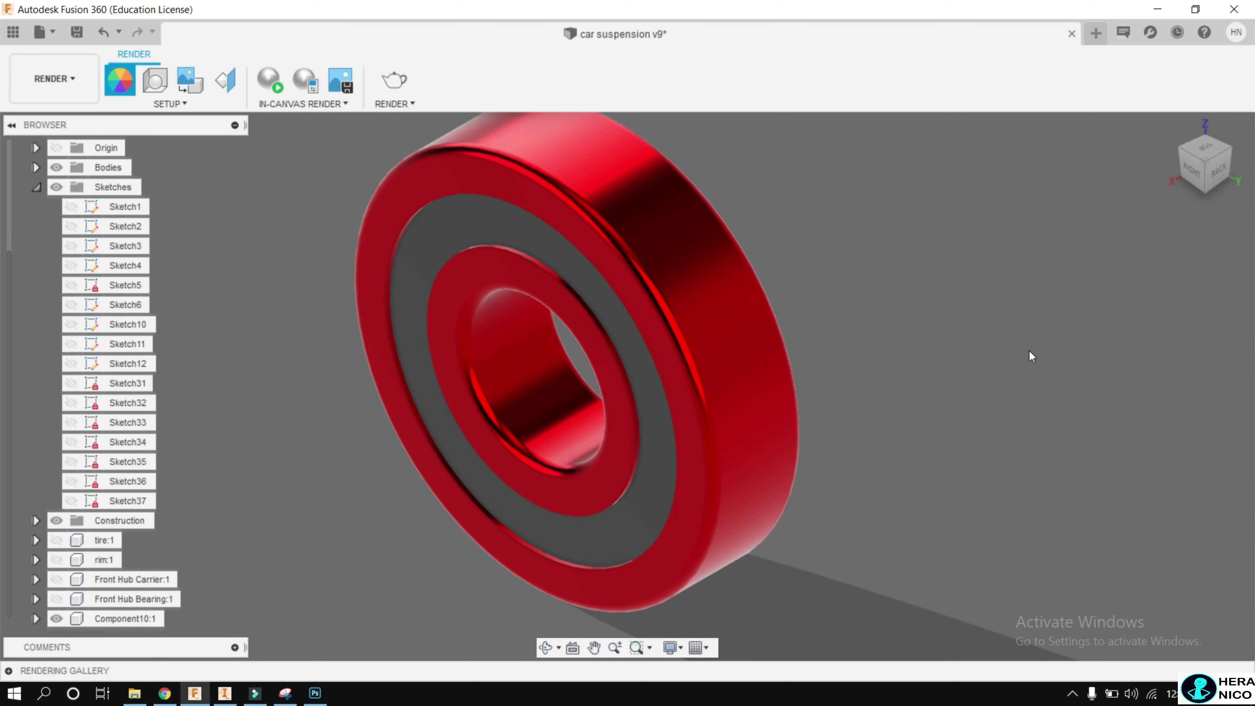
pyautogui.scroll(-2, 569, 528)
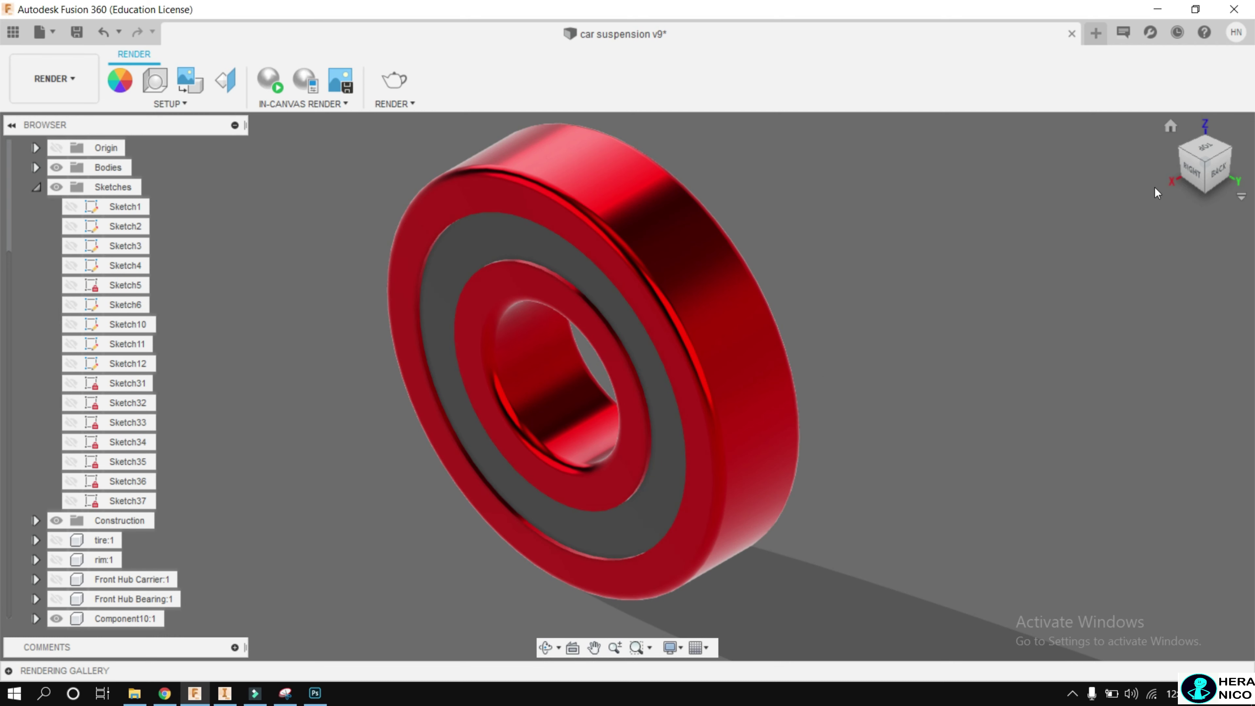
pyautogui.click(1193, 170)
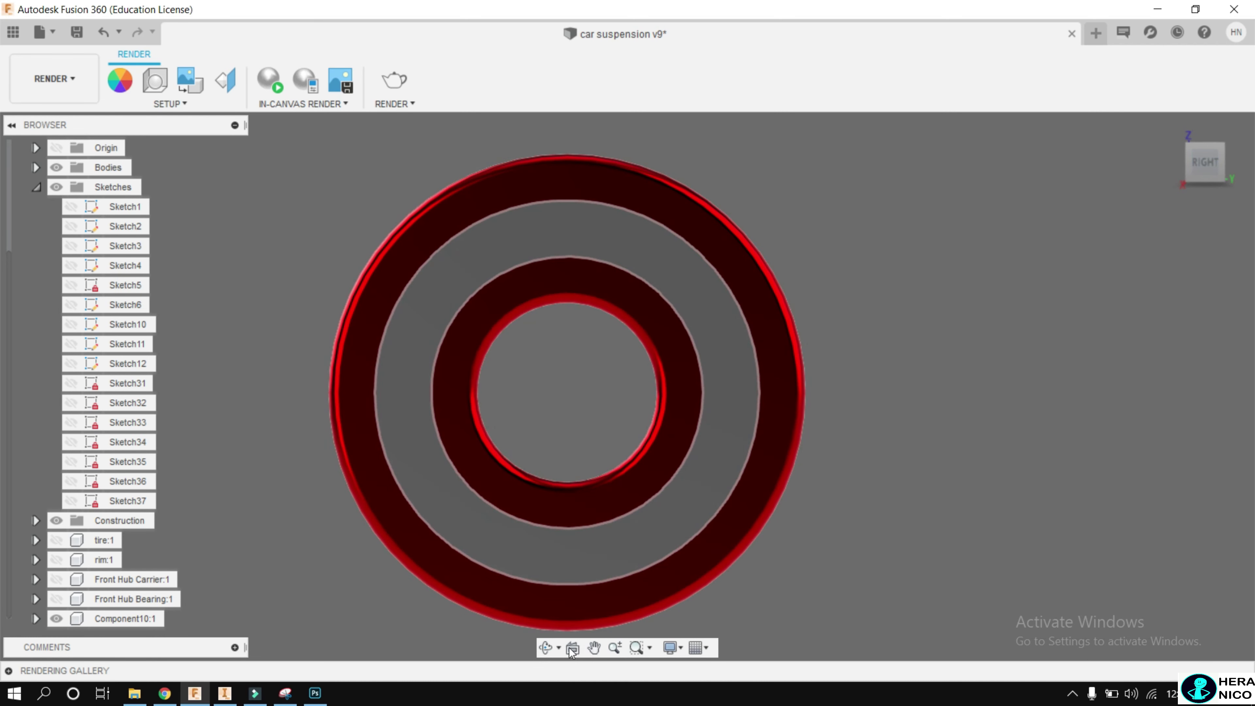
pyautogui.click(547, 649)
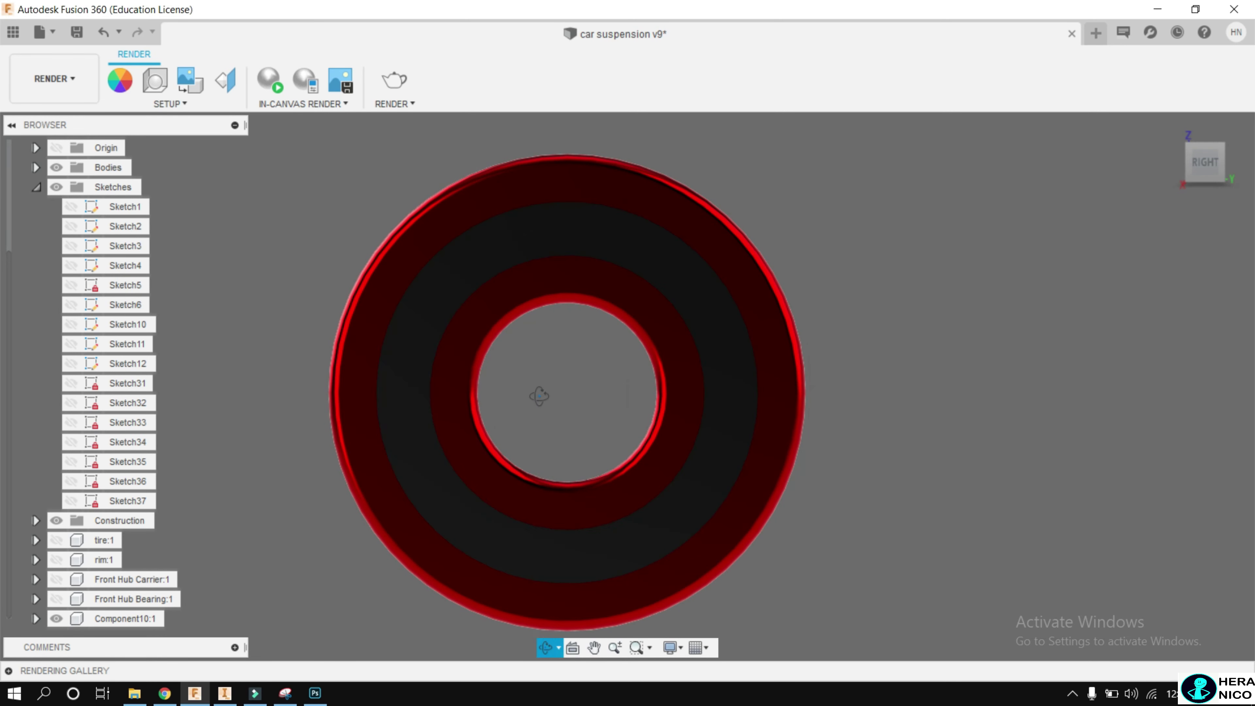
pyautogui.moveTo(540, 391); pyautogui.dragTo(450, 451)
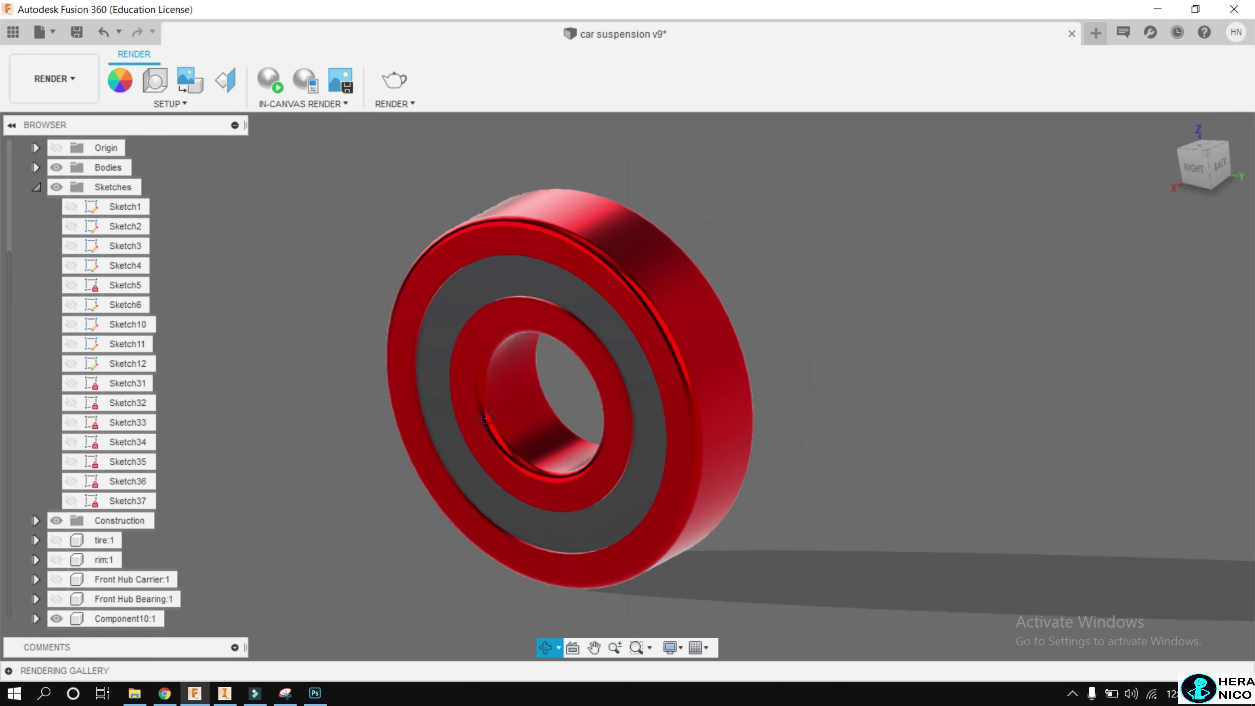
pyautogui.scroll(2, 450, 450)
pyautogui.scroll(-1, 461, 436)
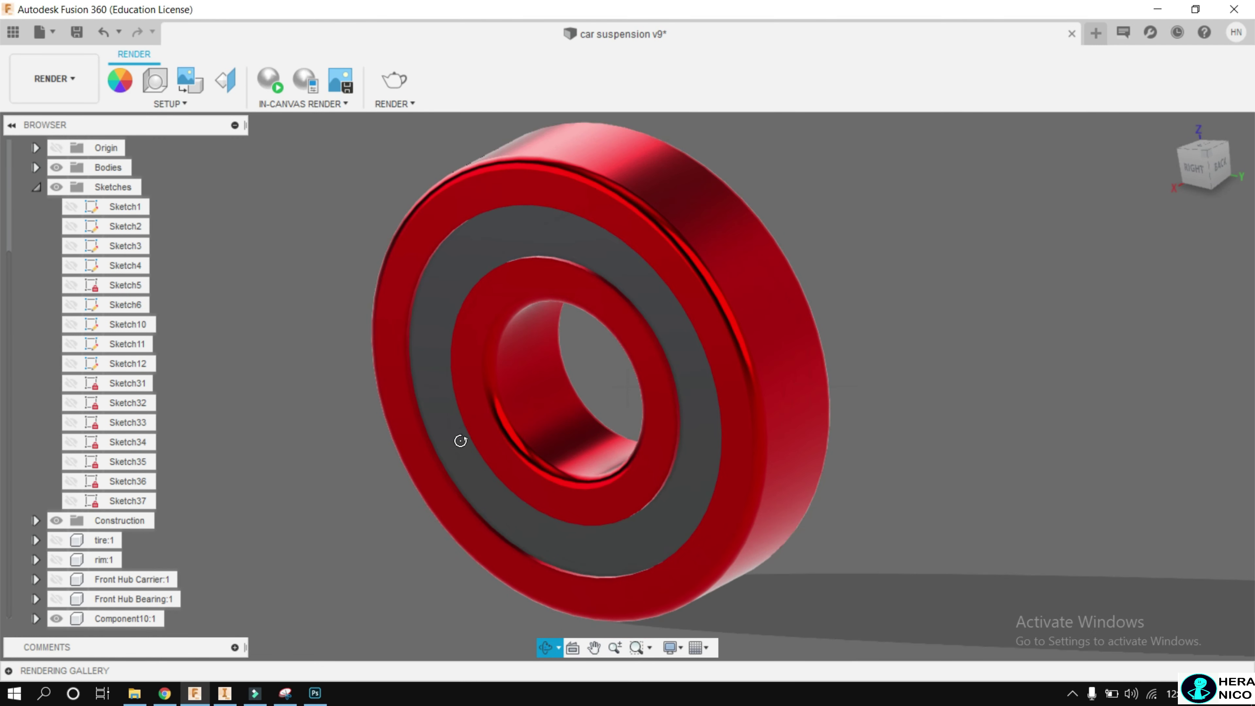
pyautogui.click(595, 649)
pyautogui.moveTo(597, 424); pyautogui.dragTo(653, 470)
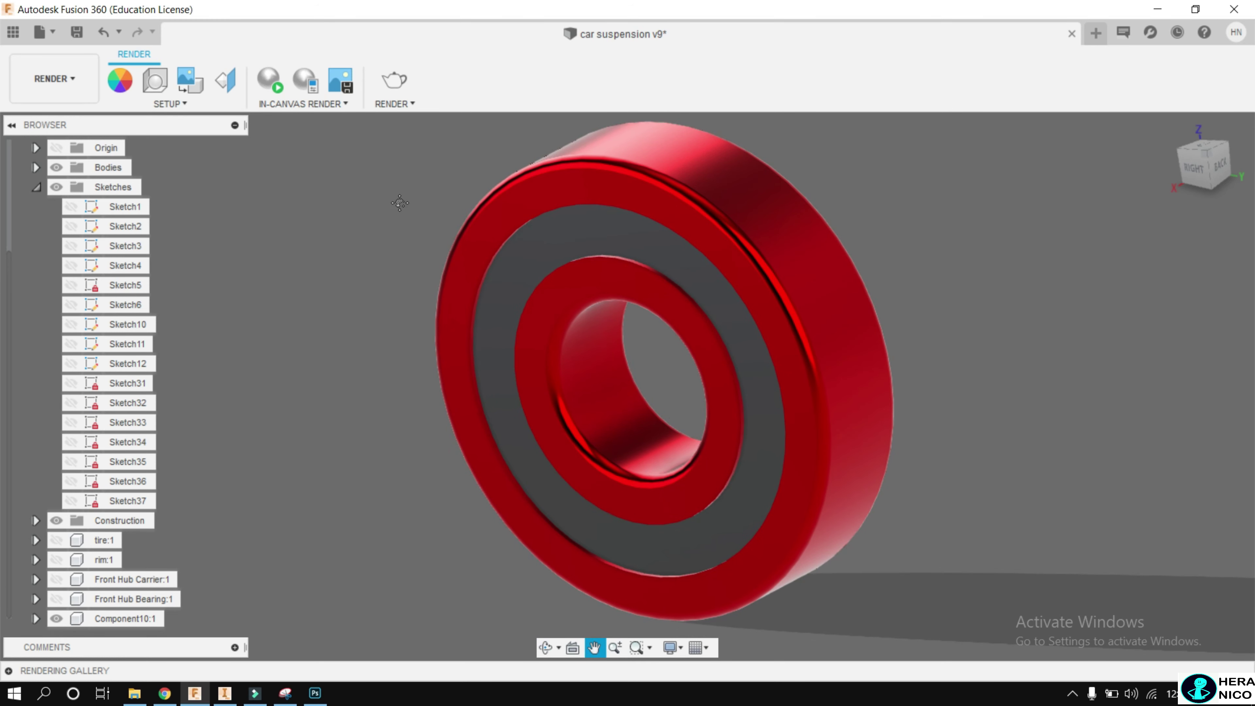
# Begin an in-canvas render of the bearing with red races and grey middle ring
pyautogui.click(279, 89)
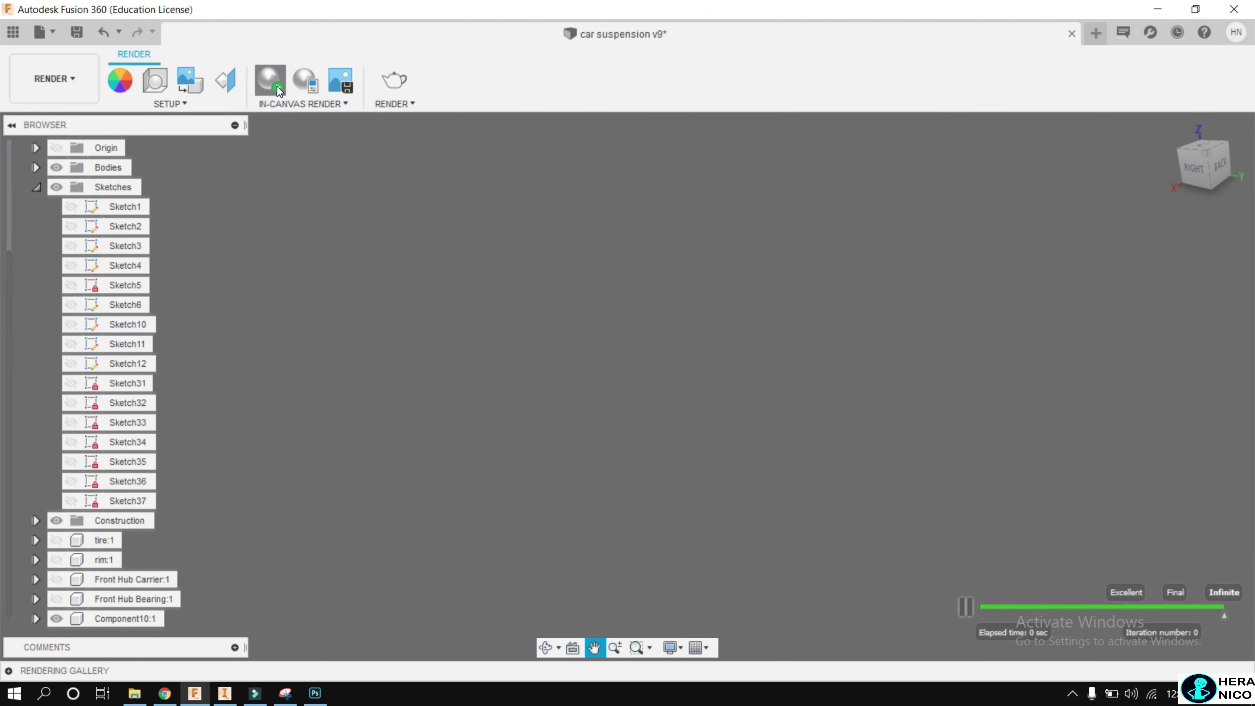